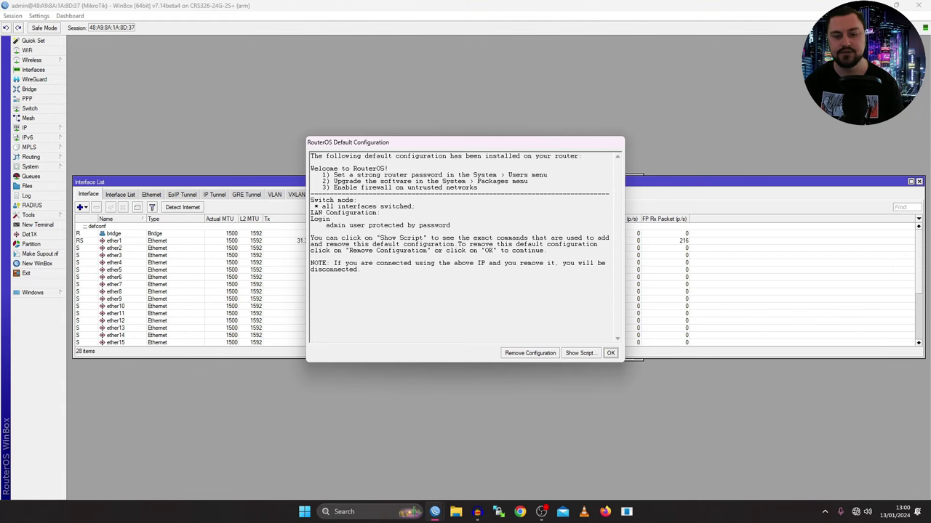
Dismiss the default-configuration notice and check traffic on ether23 and ether24 in the interface list.
left_click(610, 353)
scroll(494, 284, "down", 4)
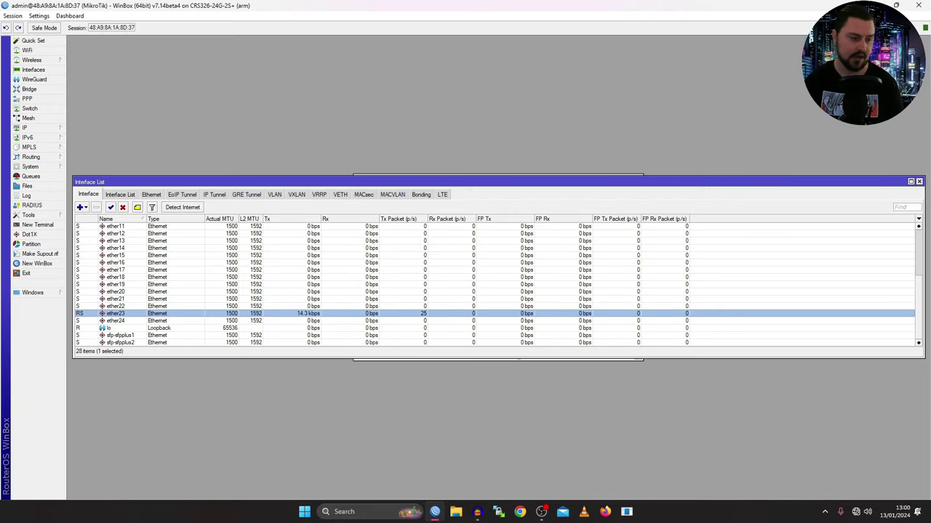
left_click(116, 321)
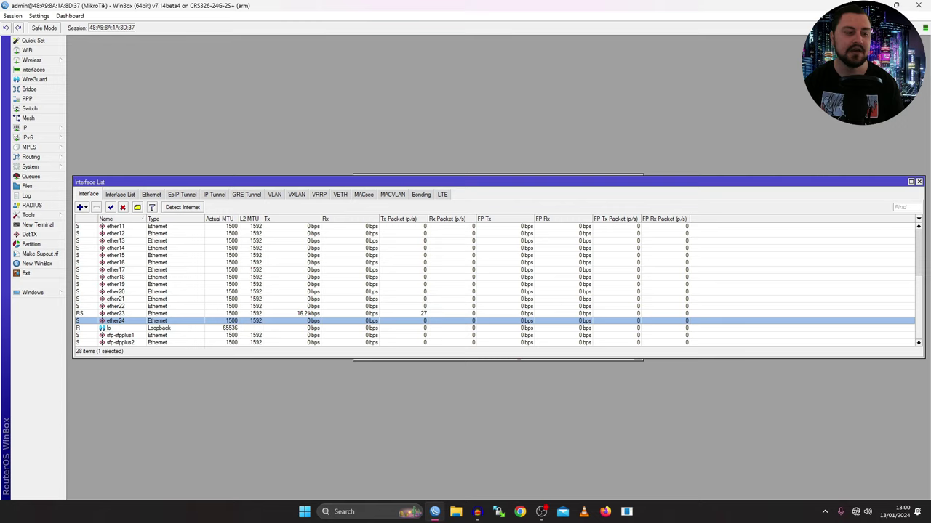
left_click(117, 314)
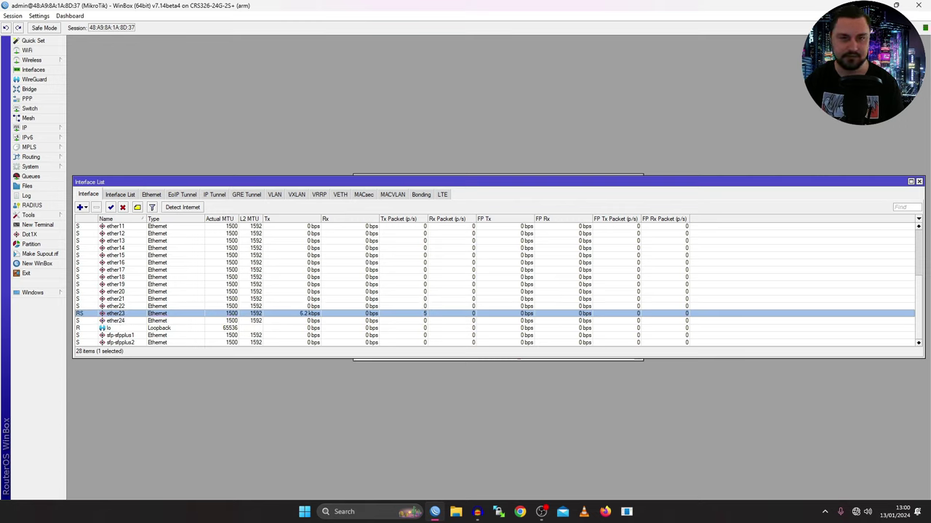
scroll(498, 283, "up", 4)
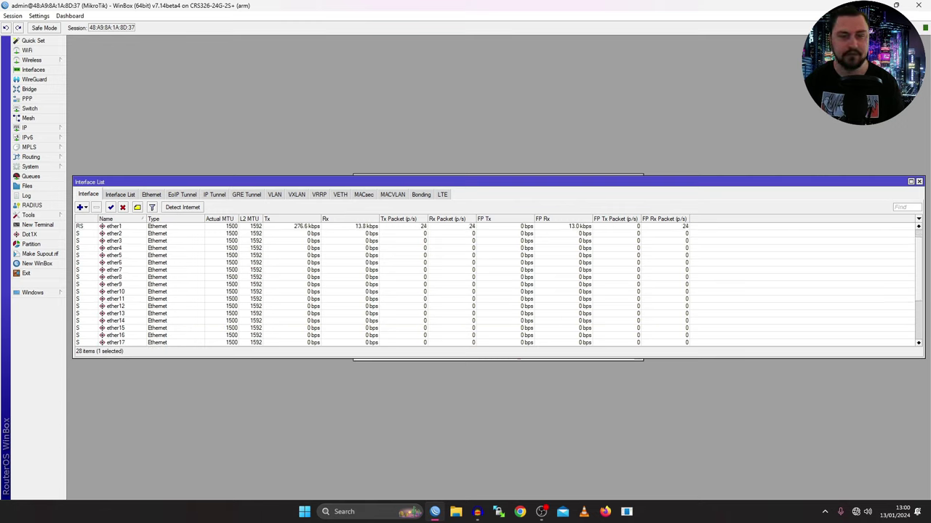
Start a new bond interface and name it bonding1-Uplink-hapax3.
left_click(421, 194)
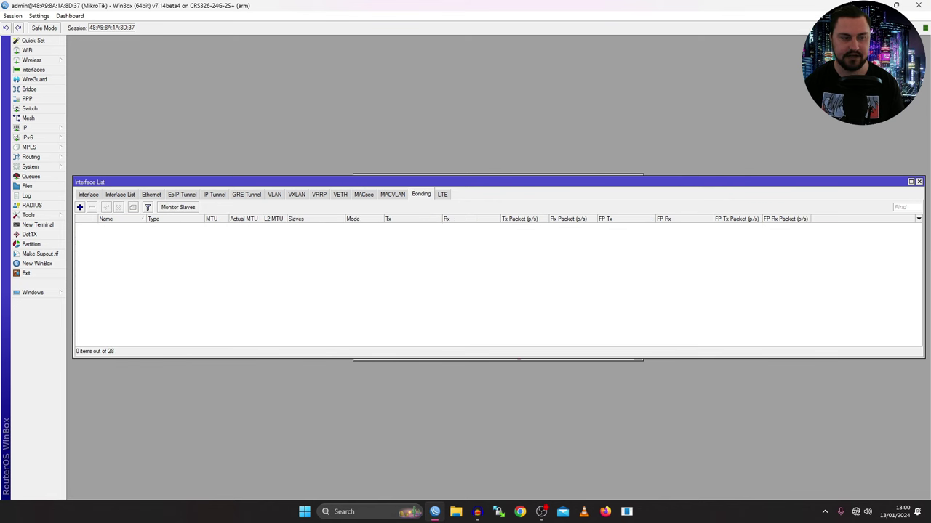
left_click(80, 207)
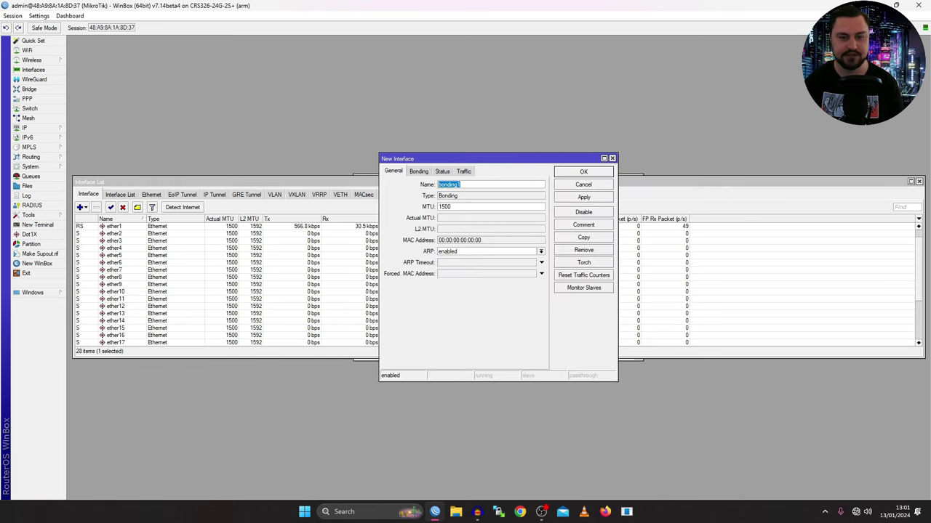
key("Escape")
left_click(421, 194)
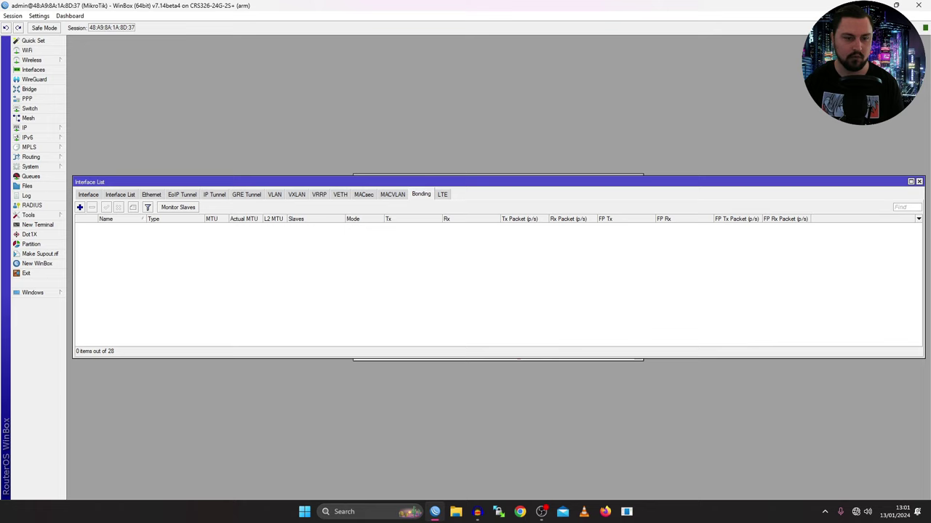
key("Insert")
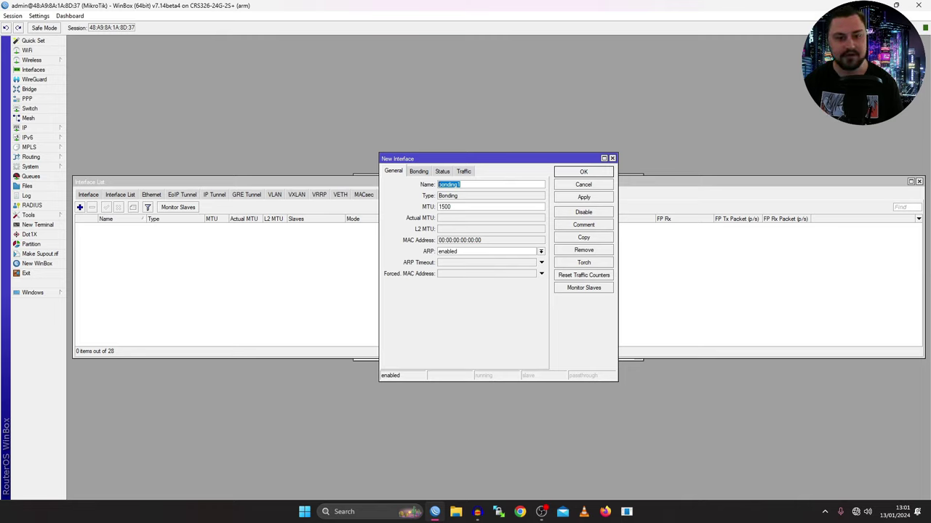
left_click(460, 184)
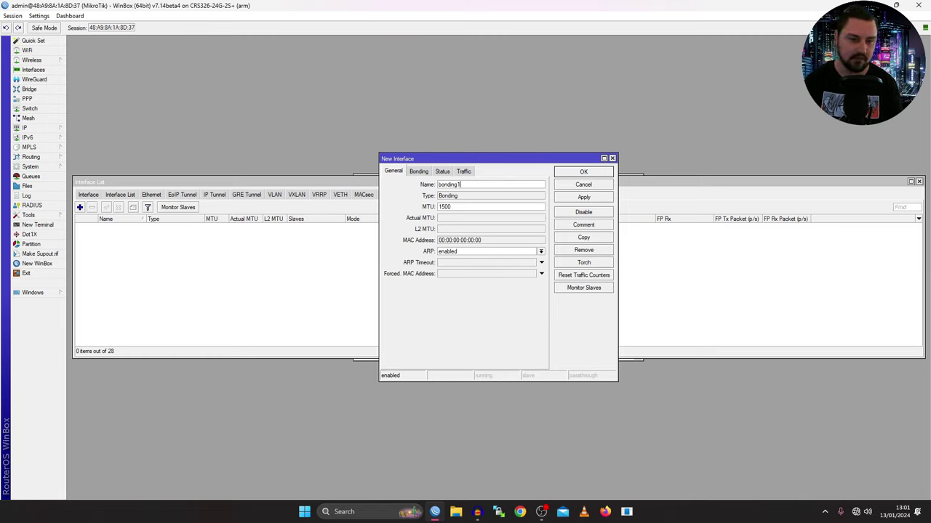
type("-Uplink")
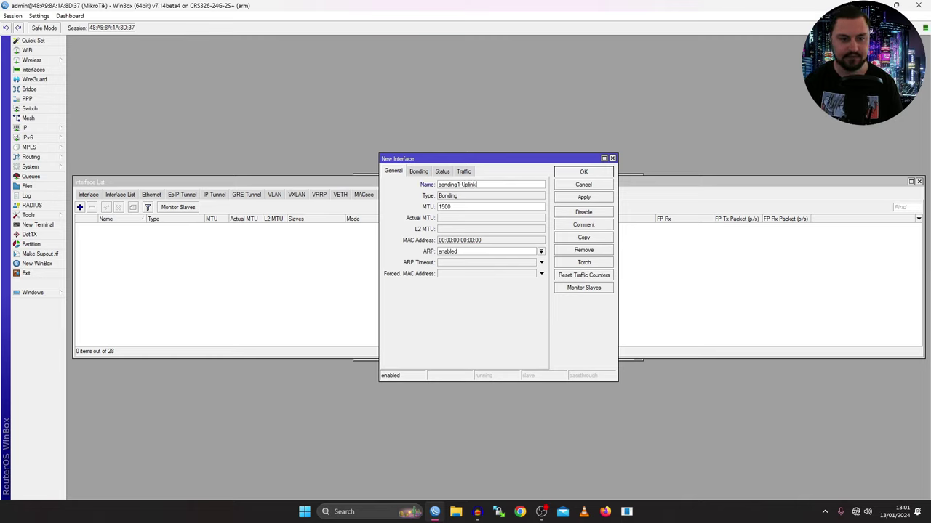
type("-")
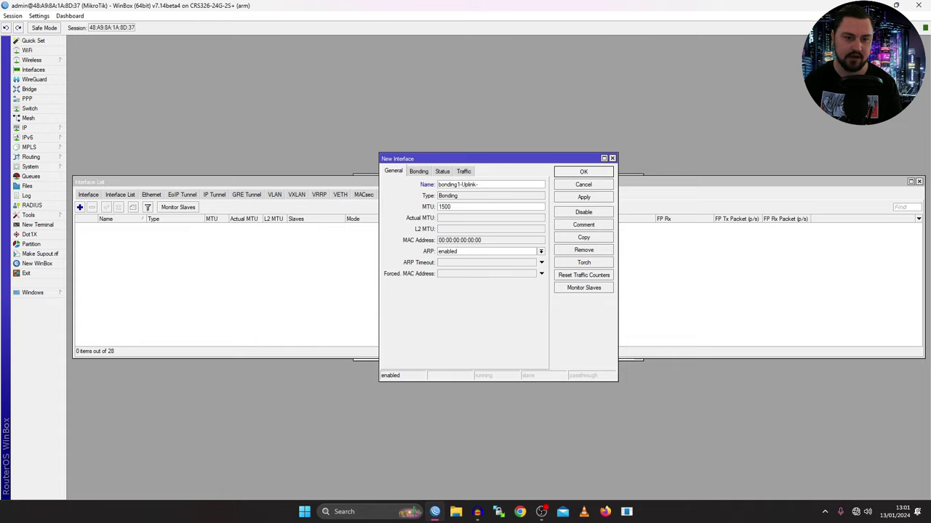
type("hapax3")
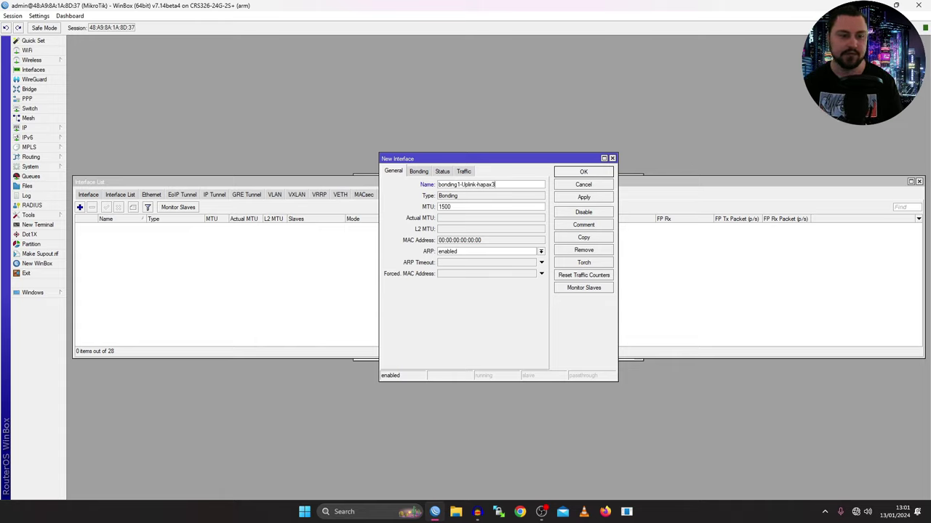
Add ether23 and ether24 as the bond's two slave ports.
key("ctrl+Tab")
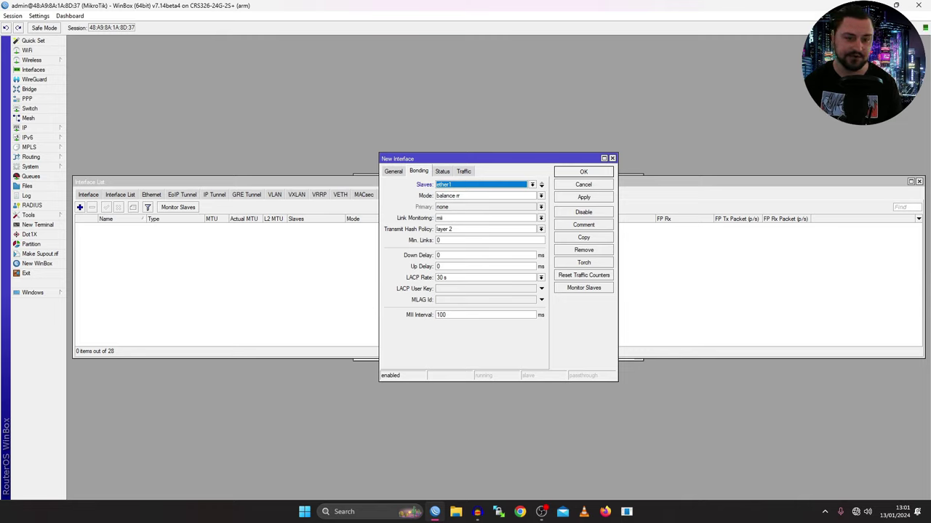
key("alt+Down")
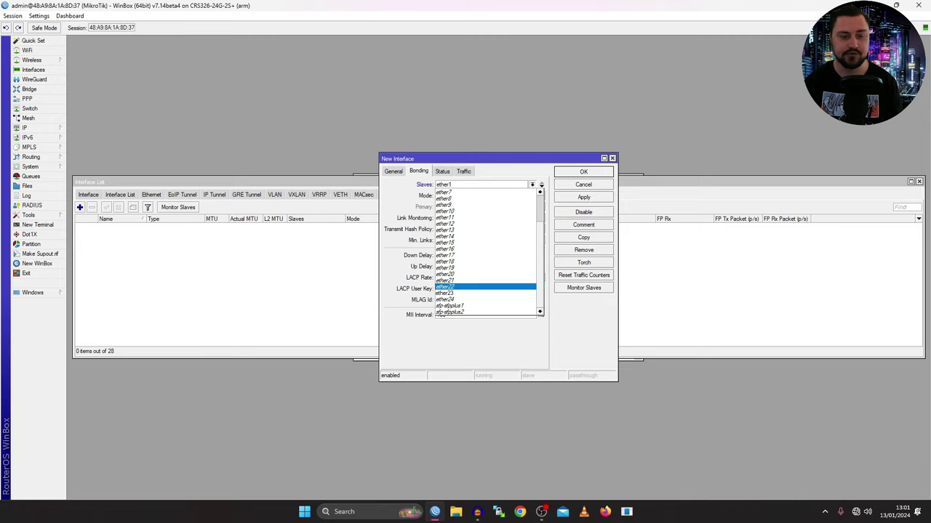
key("Down")
key("Return")
key("Down")
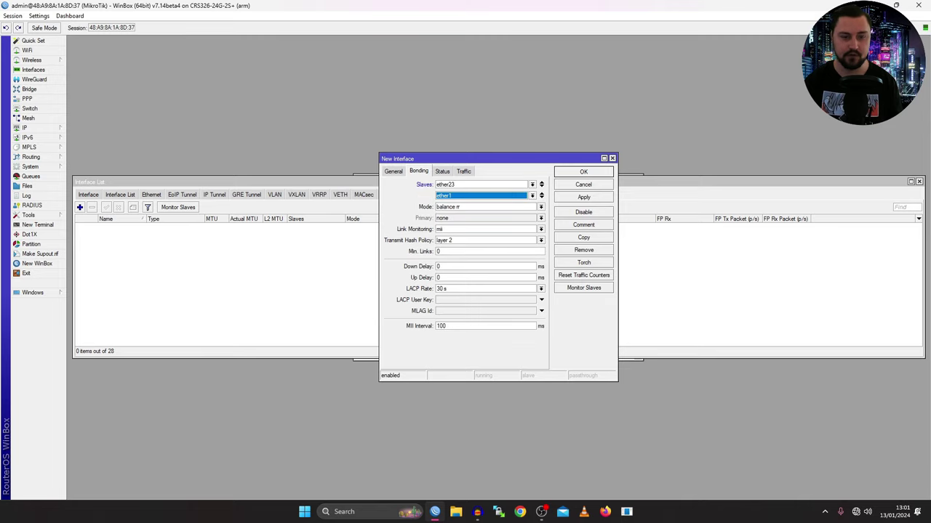
key("alt+Down")
key("Down")
key("Down")
key("Down")
key("Down")
key("Down")
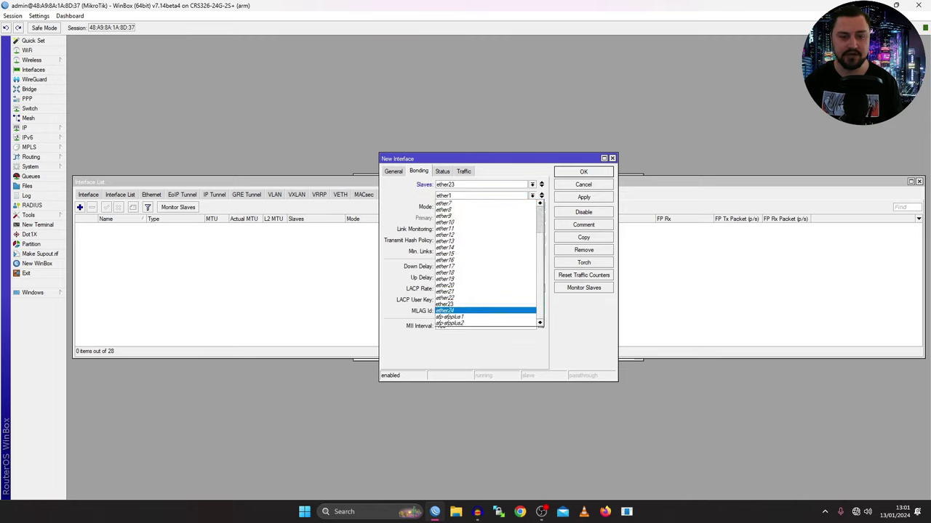
key("Return")
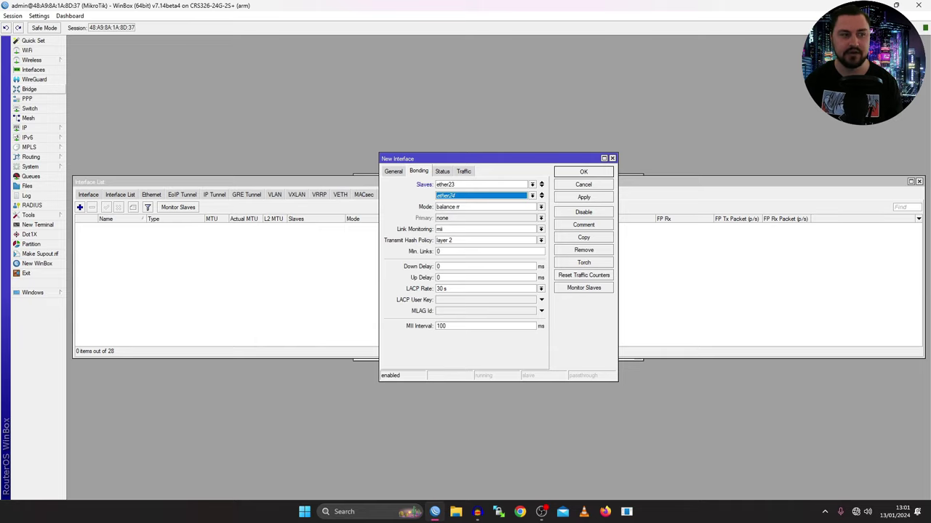
Remove ether23 and ether24 from the bridge ports, leaving 25, and close the Bridge window.
left_click(29, 89)
left_click(168, 194)
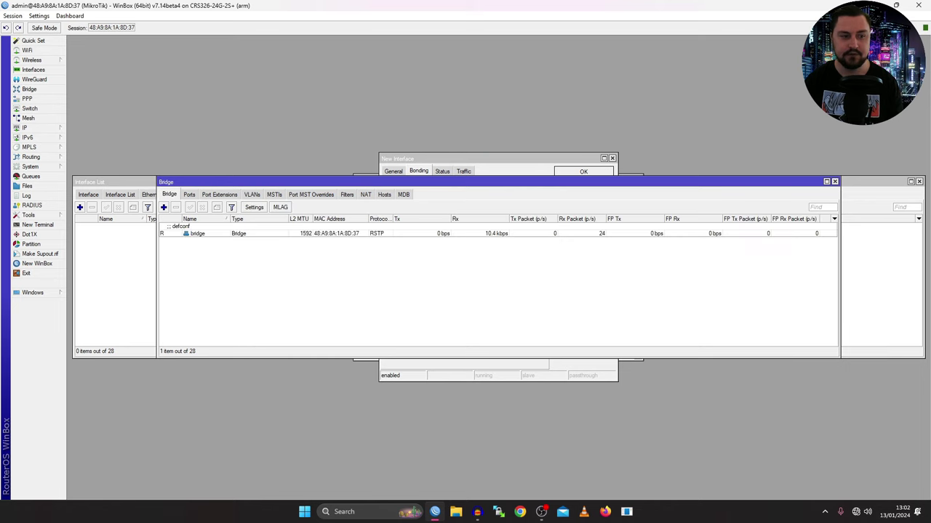
left_click(189, 194)
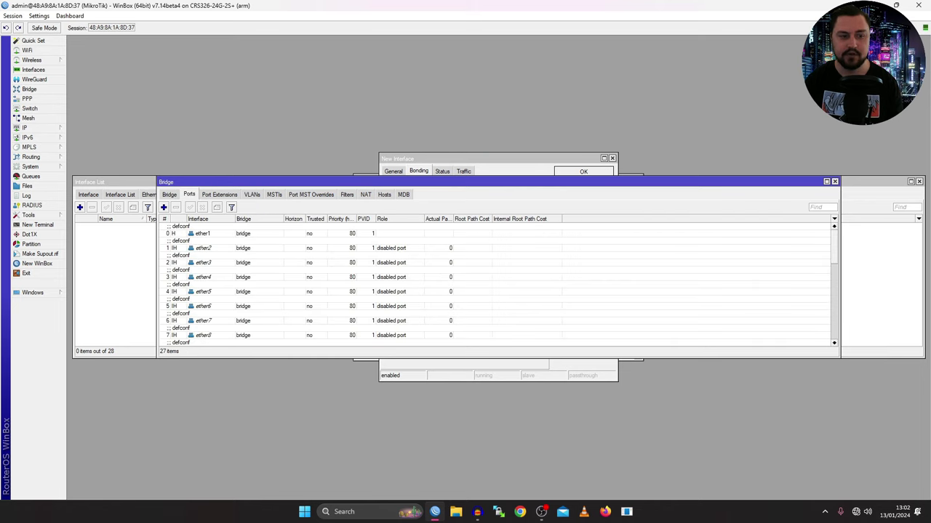
scroll(494, 284, "down", 6)
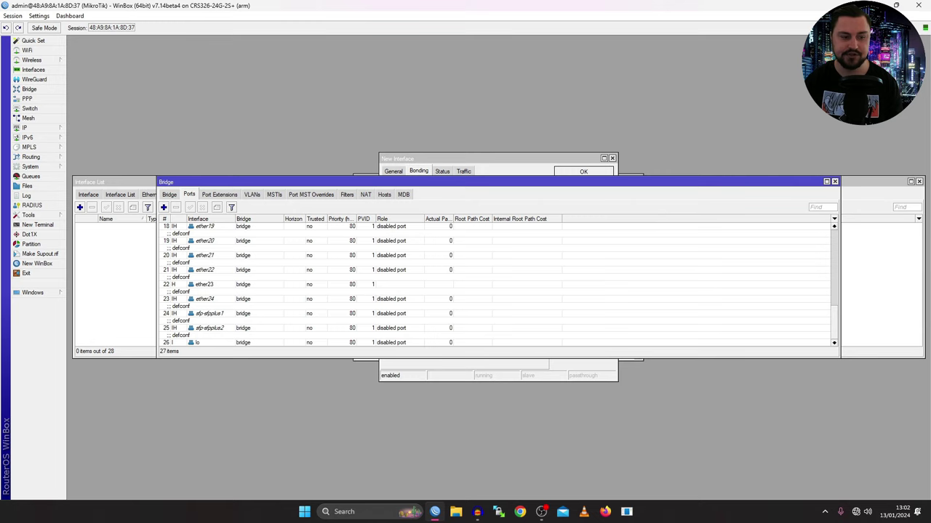
scroll(494, 284, "up", 6)
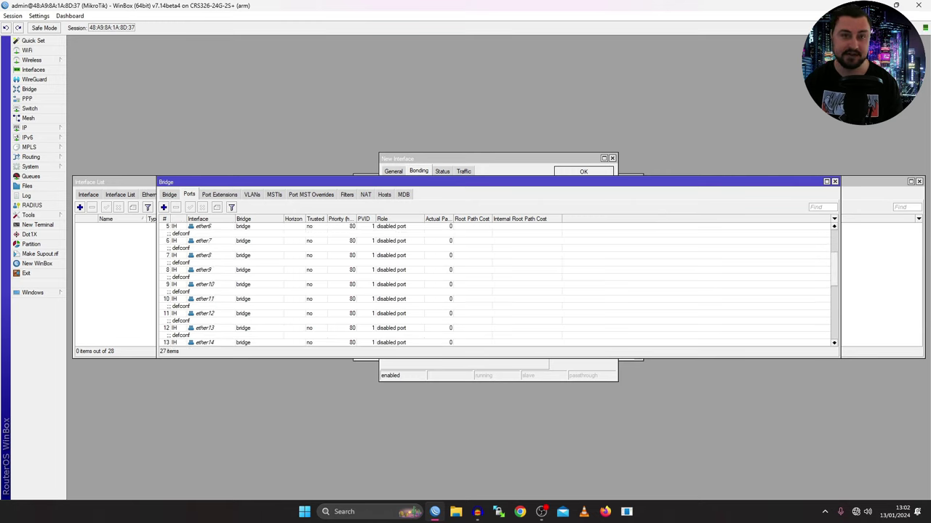
scroll(494, 284, "down", 3)
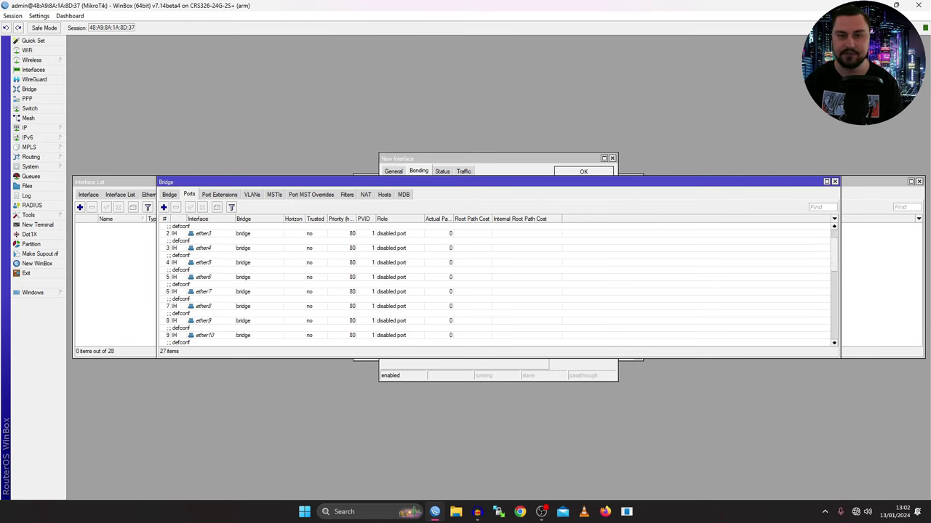
scroll(495, 283, "down", 3)
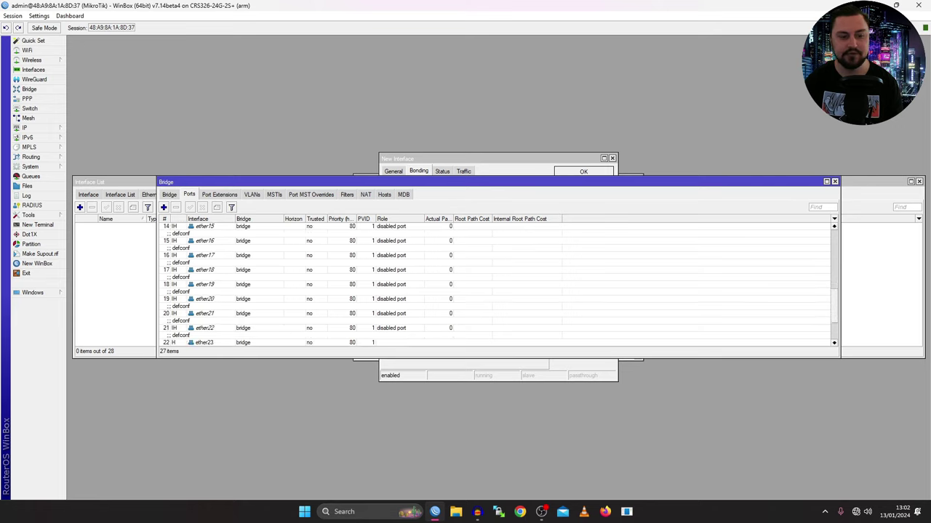
scroll(494, 284, "down", 1)
scroll(494, 284, "down", 1)
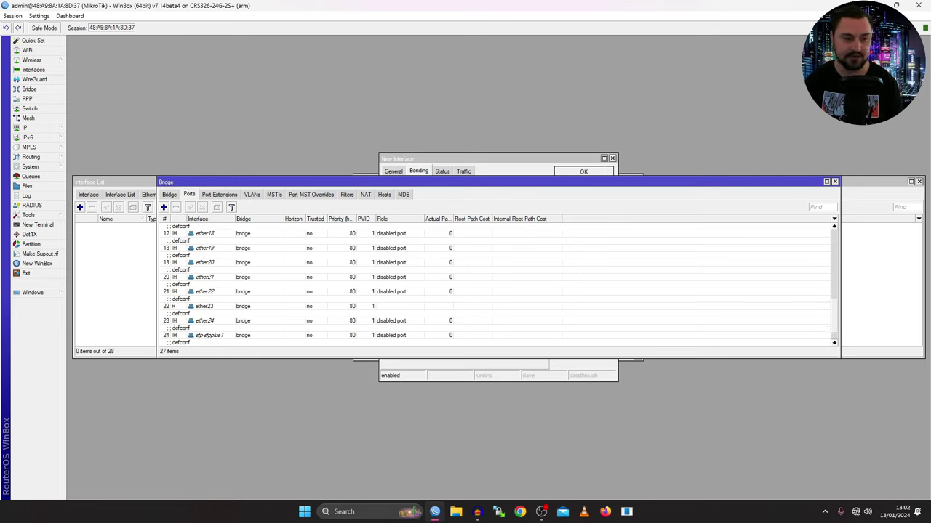
left_click(205, 321)
left_click(205, 307, "ctrl")
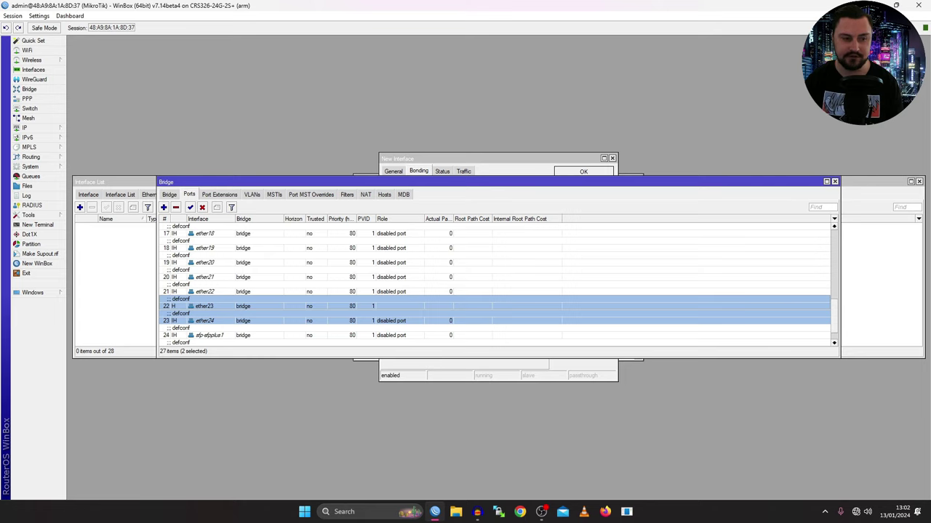
left_click(175, 207)
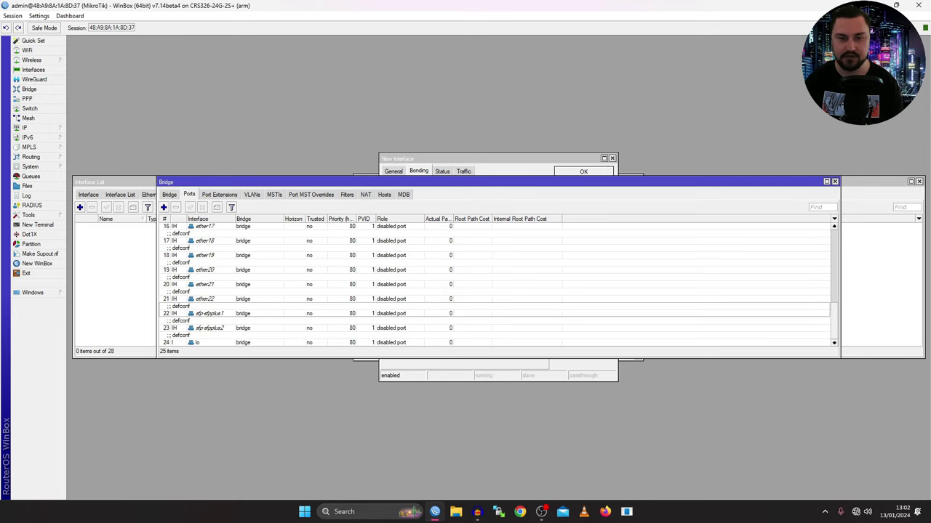
left_click(834, 181)
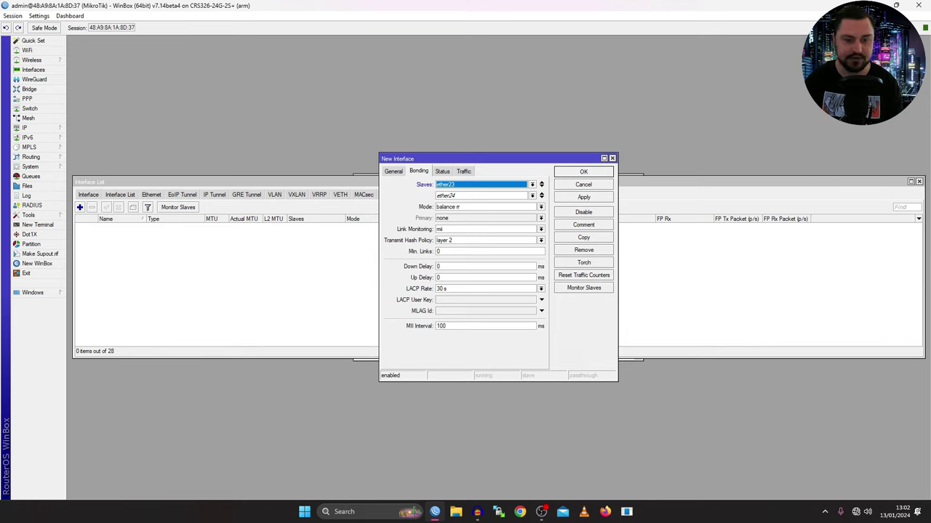
Set the bond draft's mode to 802.3ad.
left_click(541, 207)
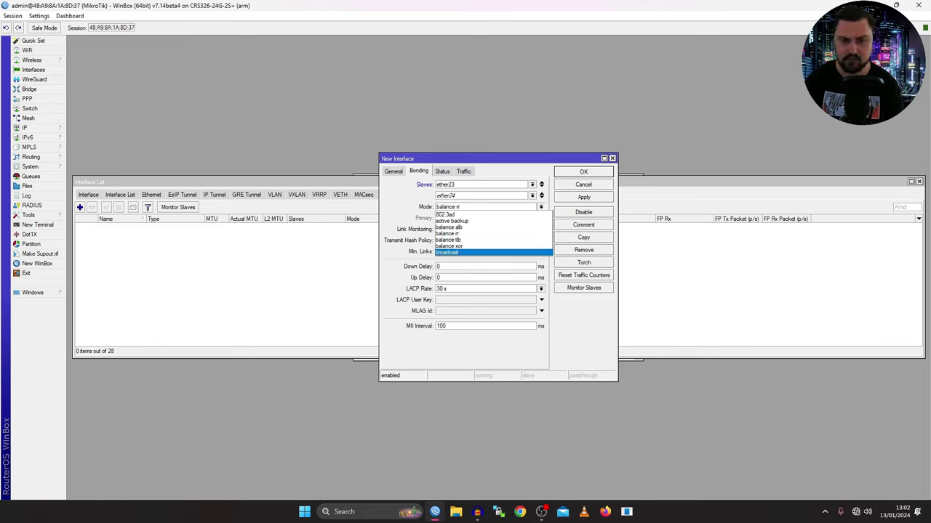
key("Return")
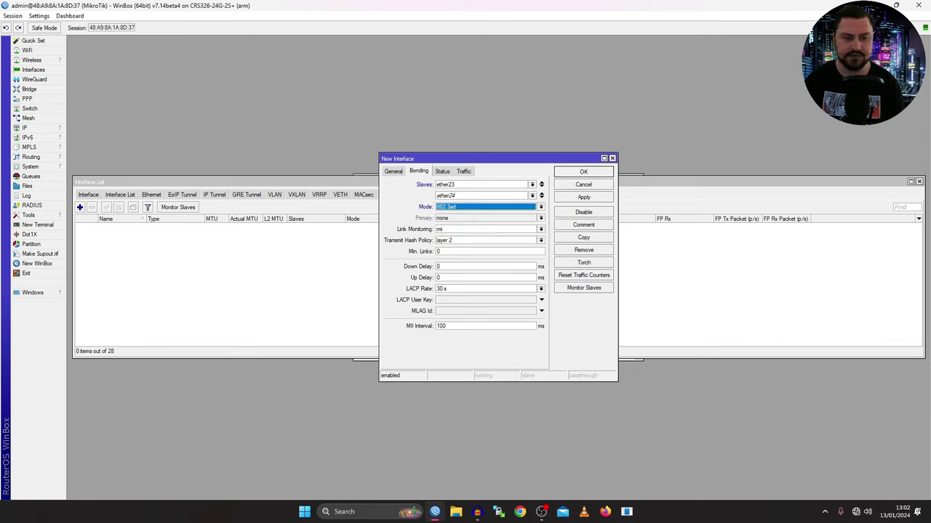
key("Tab")
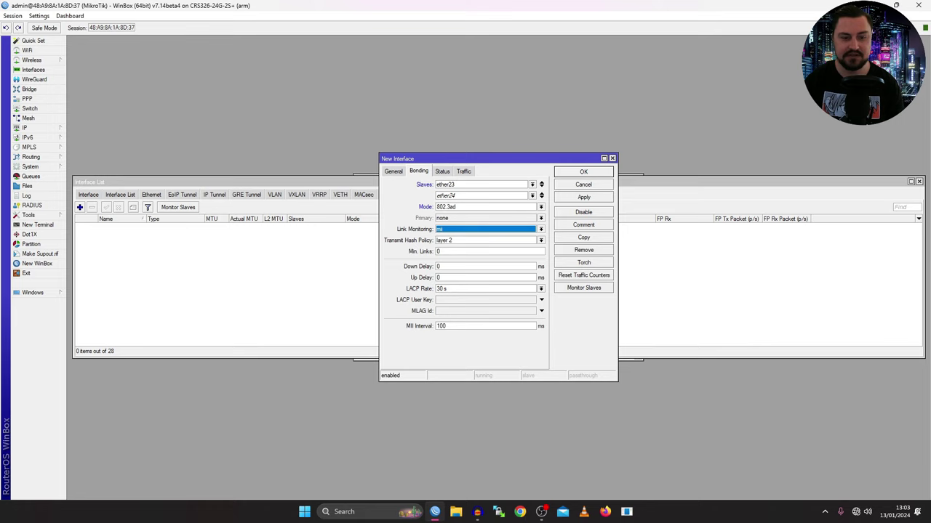
Change the bond's transmit hash policy from layer 2 to layer 3 and 4.
left_click(485, 240)
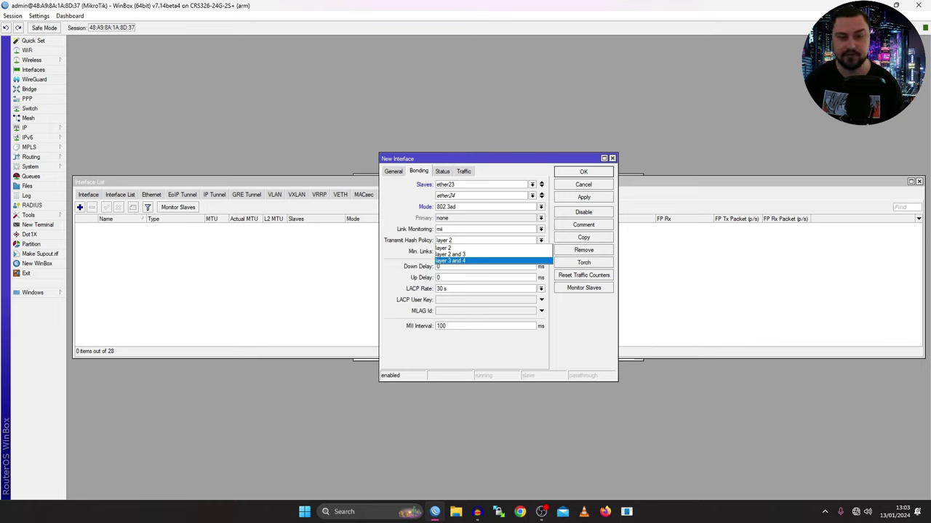
key("Return")
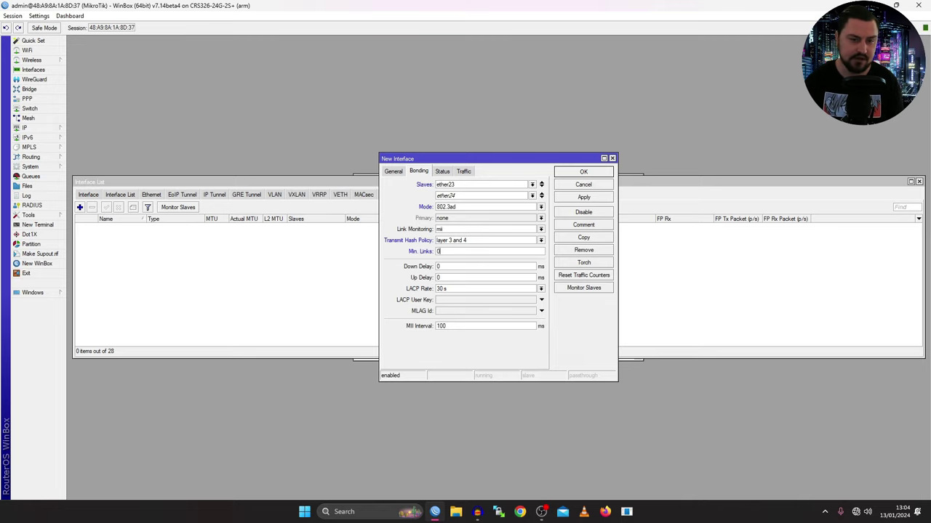
Save the bonding1-Uplink-hapax3 bond and check it in the bonding and interface lists.
left_click(583, 197)
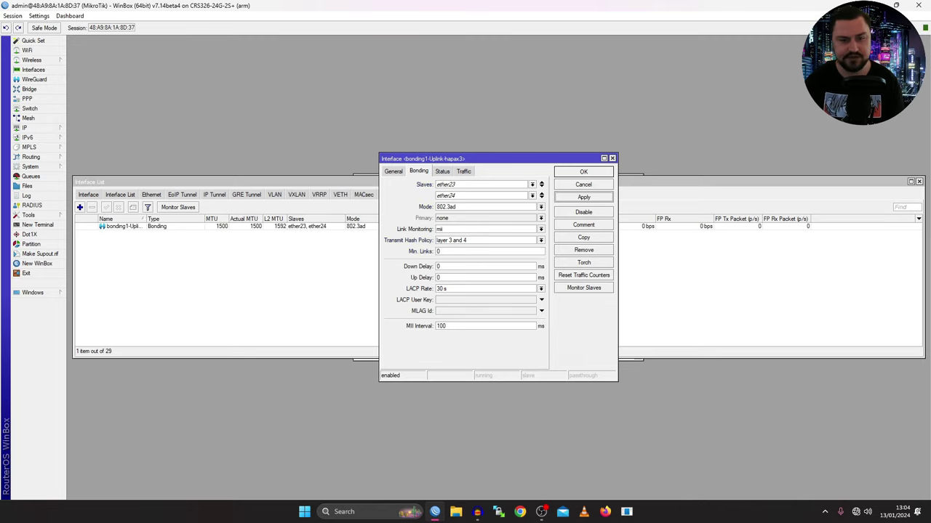
key("Return")
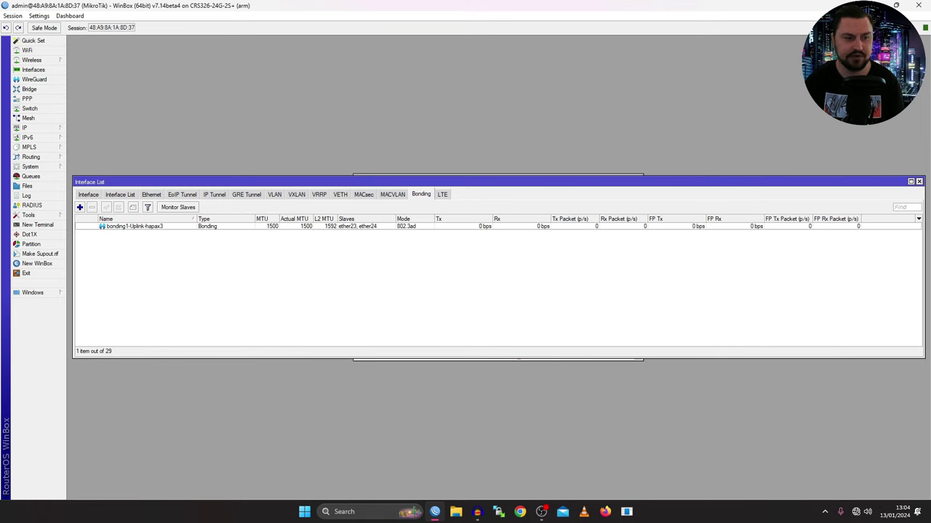
left_click(135, 226)
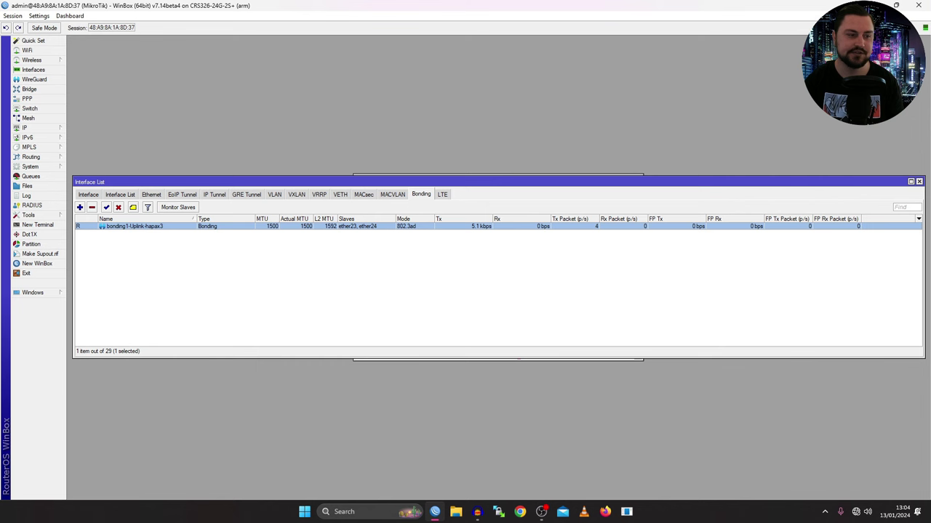
left_click(88, 194)
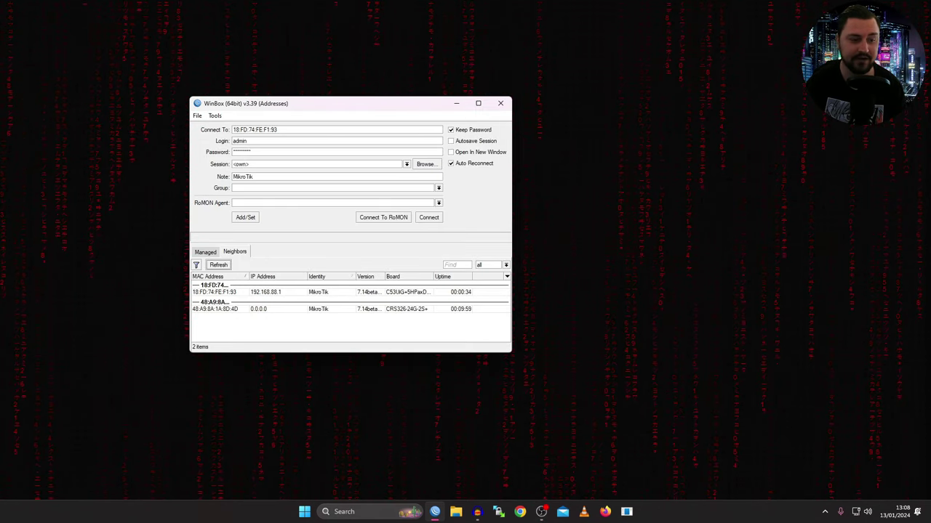
Connect to the hAP ax3 router from the neighbour list and dismiss its default-configuration notice.
left_click(214, 291)
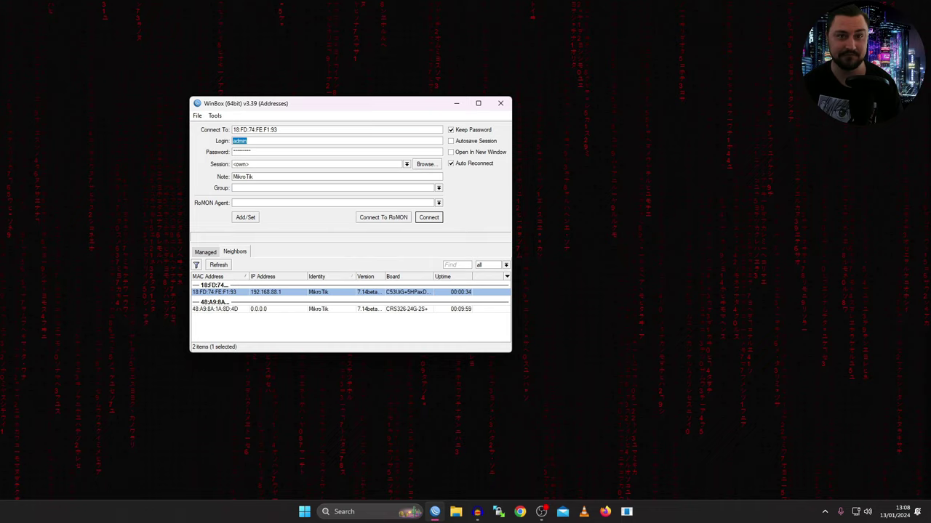
key("Return")
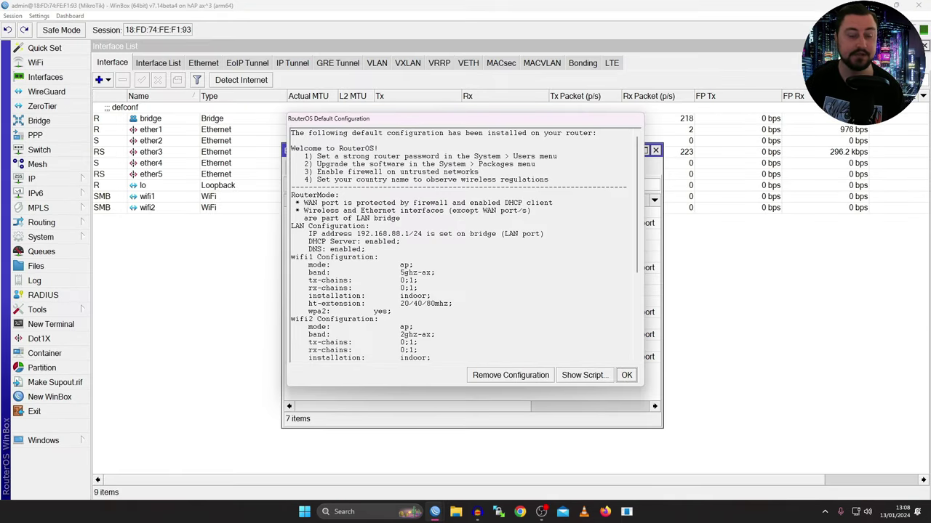
key("Return")
Review traffic on ether1, ether3 and ether5, then show the hAP ax3's bridge ports.
key("Escape")
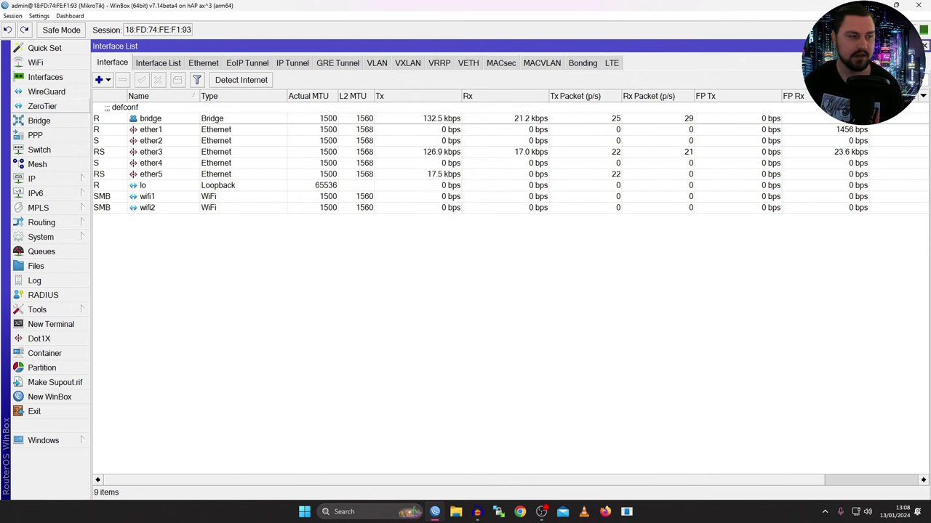
key("Down")
key("Down")
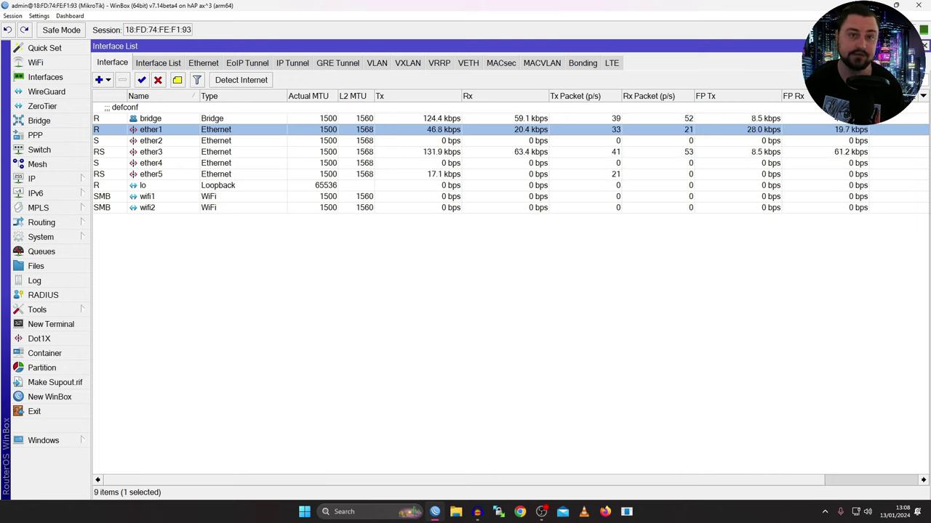
left_click(150, 151)
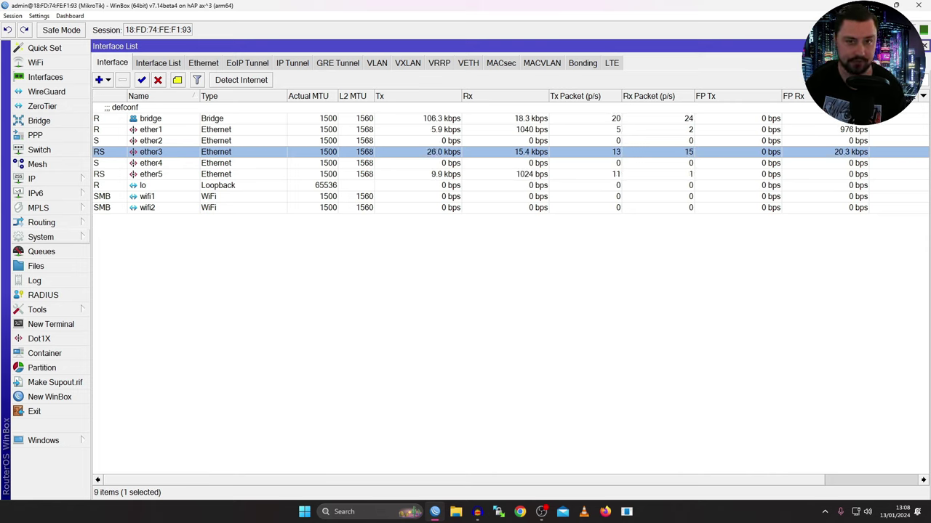
left_click(151, 174)
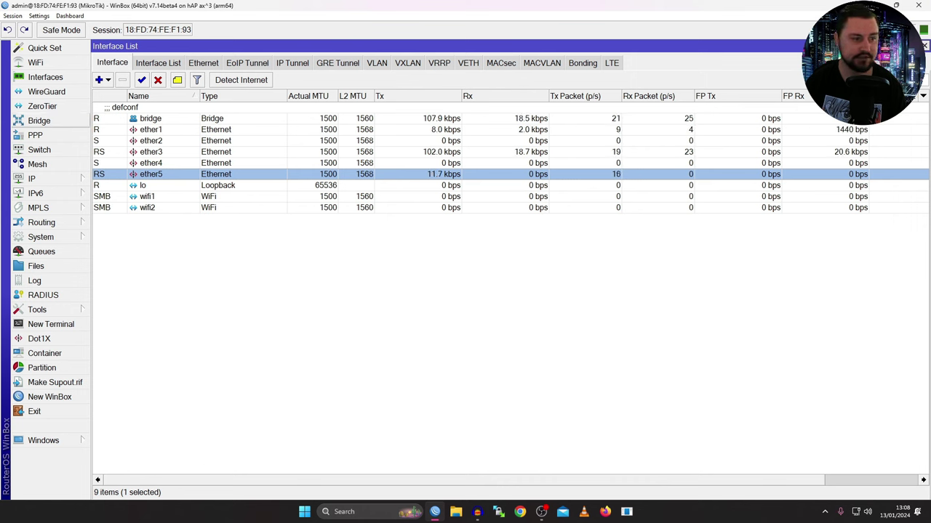
left_click(38, 121)
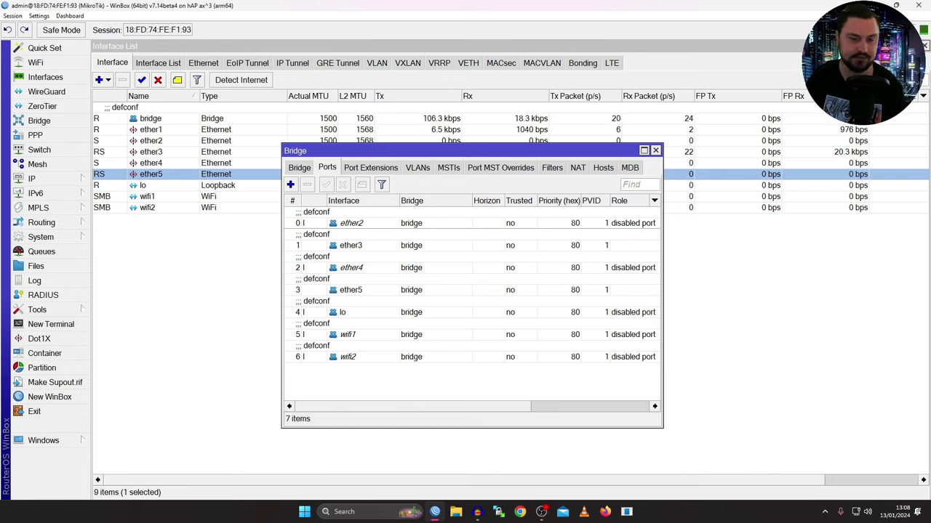
Remove ether4 and ether5 from the hAP ax3's bridge and close the ports window.
left_click(350, 289)
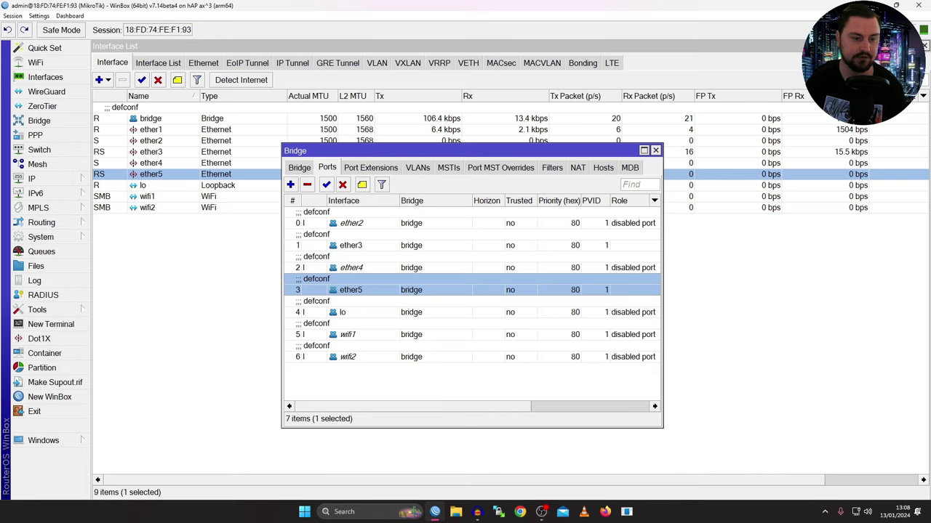
left_click(351, 268, "shift")
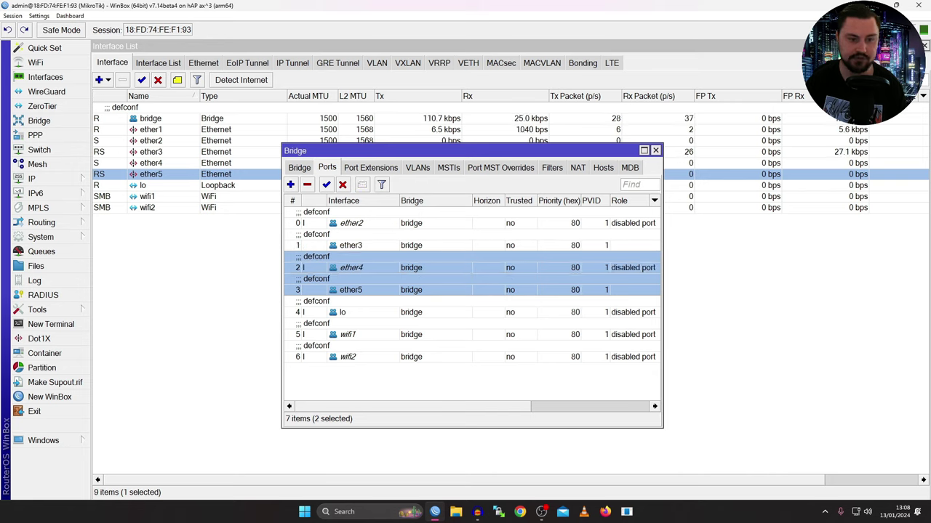
left_click(307, 184)
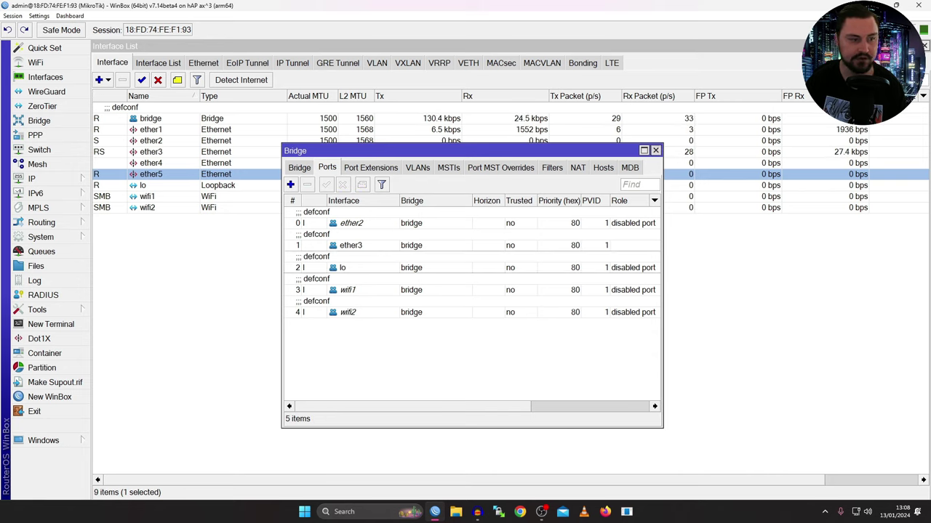
key("Escape")
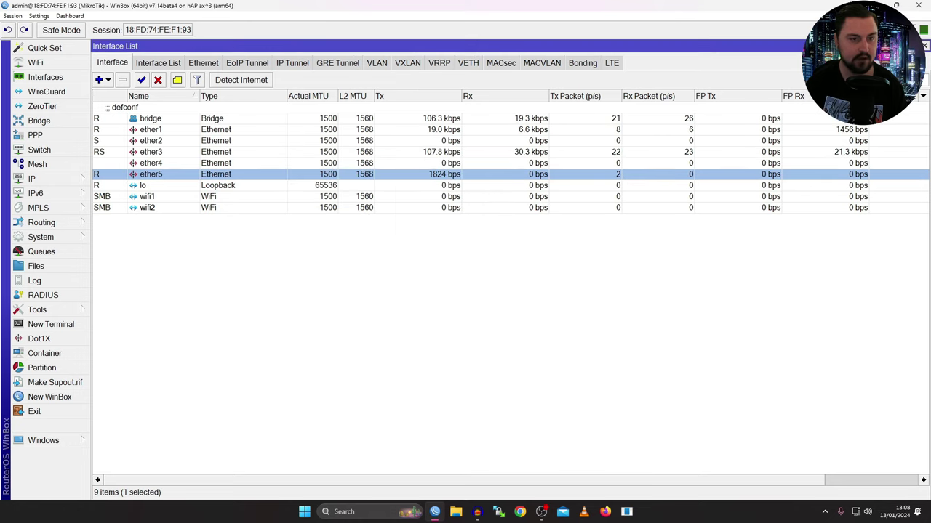
Create a new bond interface named bonding1-Uplink-SW1.
left_click(583, 62)
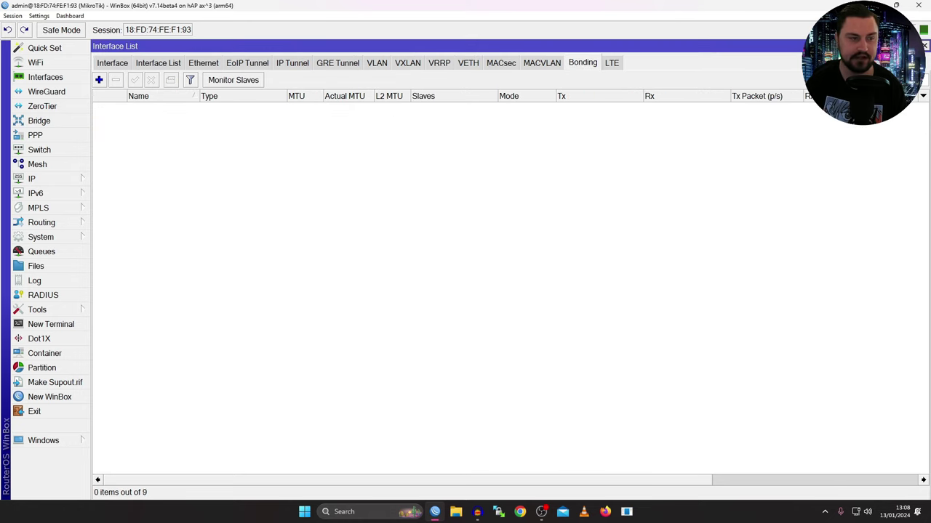
left_click(99, 80)
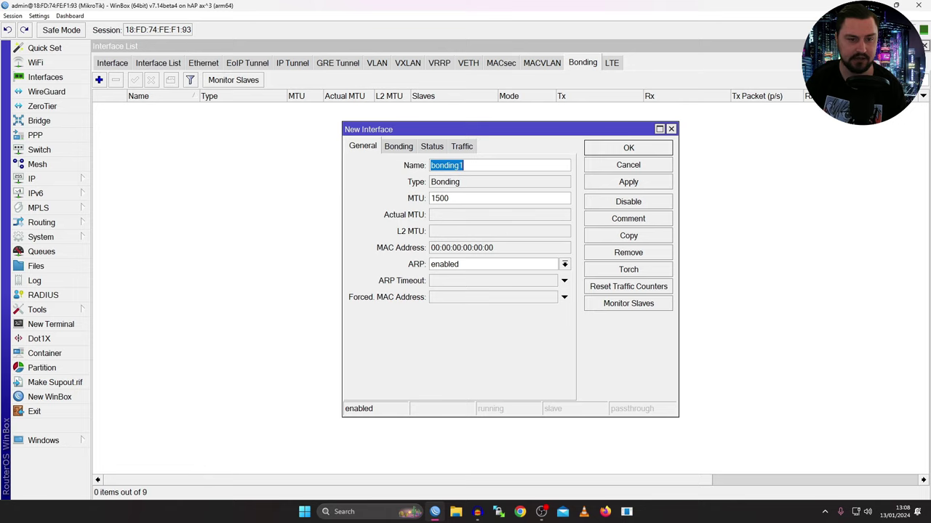
key("End")
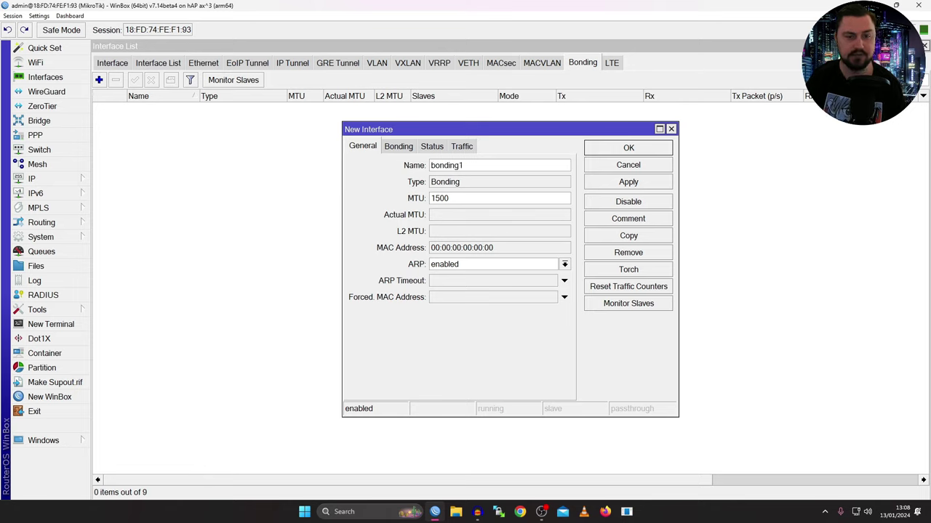
type("-")
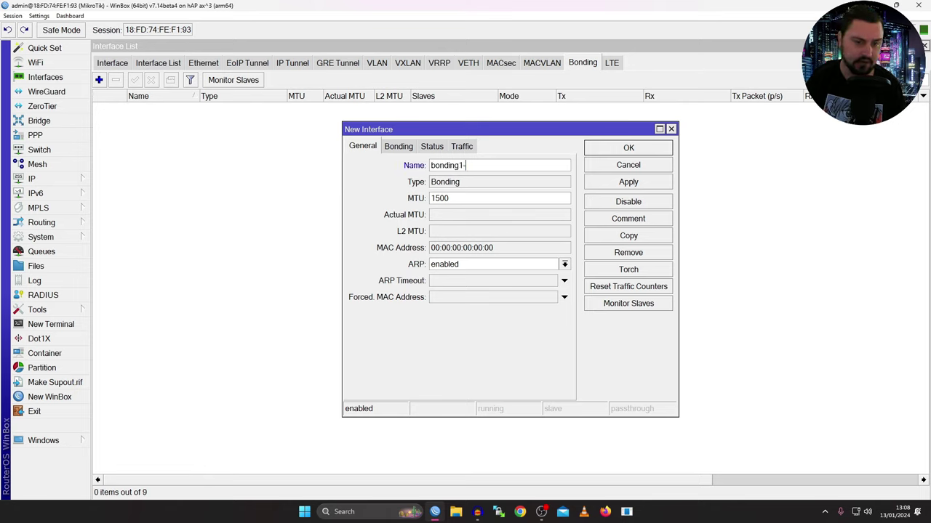
type("Uplink-SW")
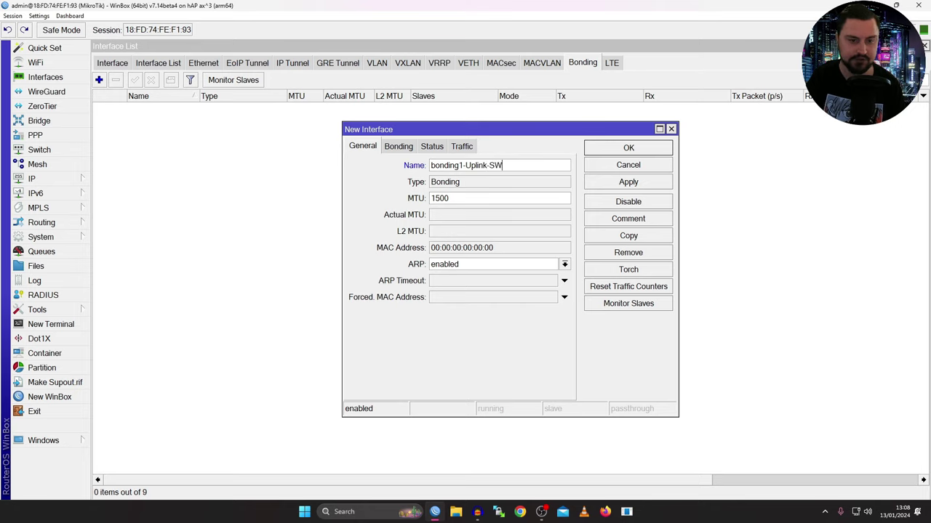
type("1")
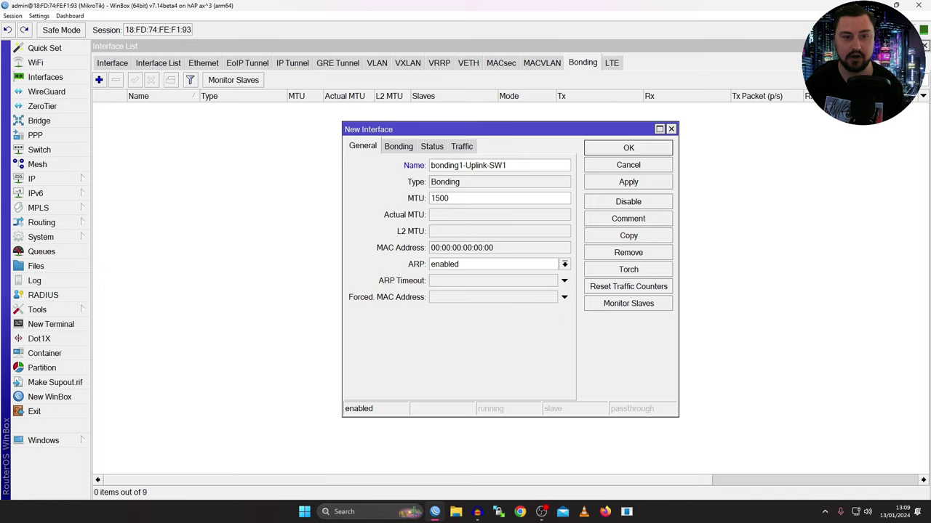
Set ether4 and ether5 as the bond's slave ports.
key("ctrl+Tab")
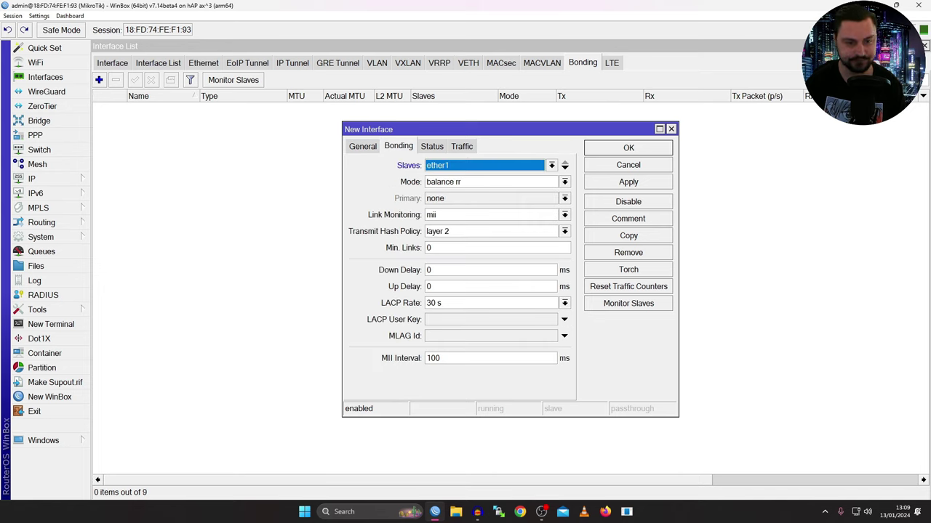
left_click(551, 165)
left_click(484, 215)
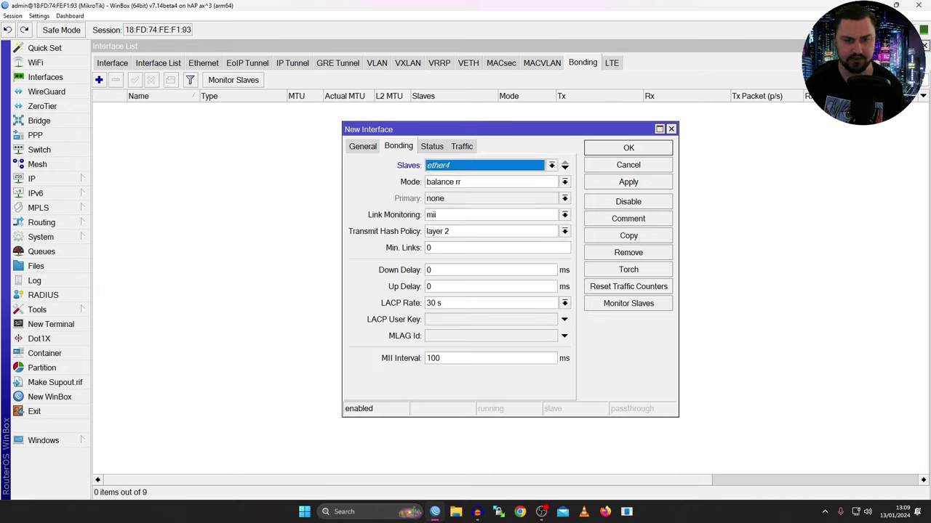
left_click(564, 168)
left_click(552, 181)
left_click(466, 233)
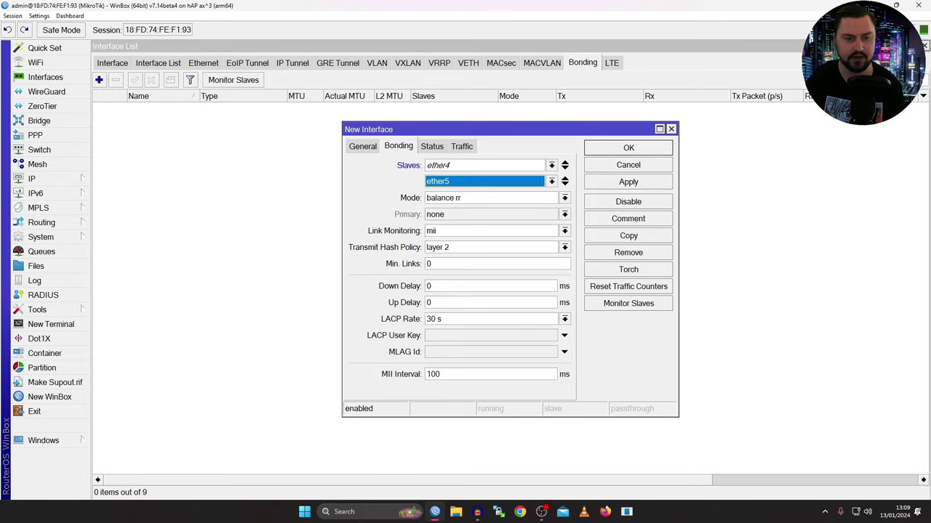
Set mode 802.3ad with layer 3 and 4 hash policy and save the bond.
left_click(565, 197)
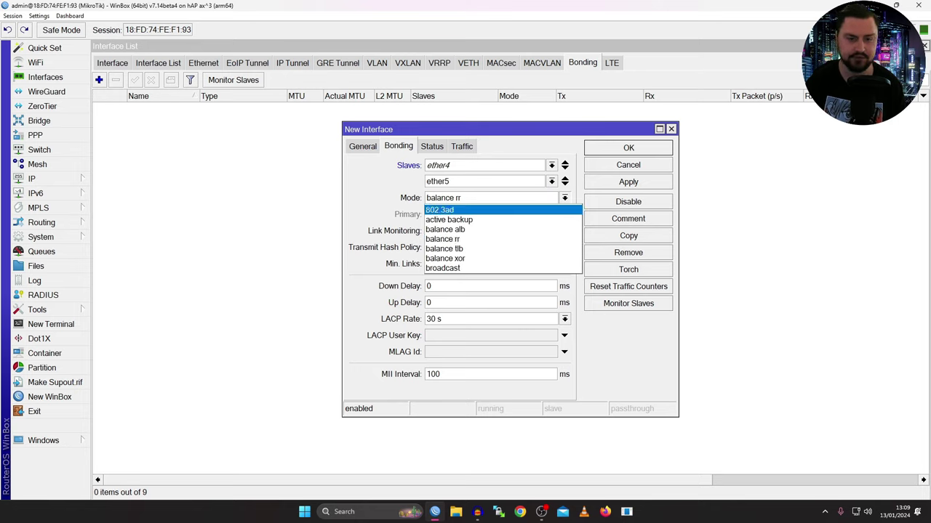
key("Return")
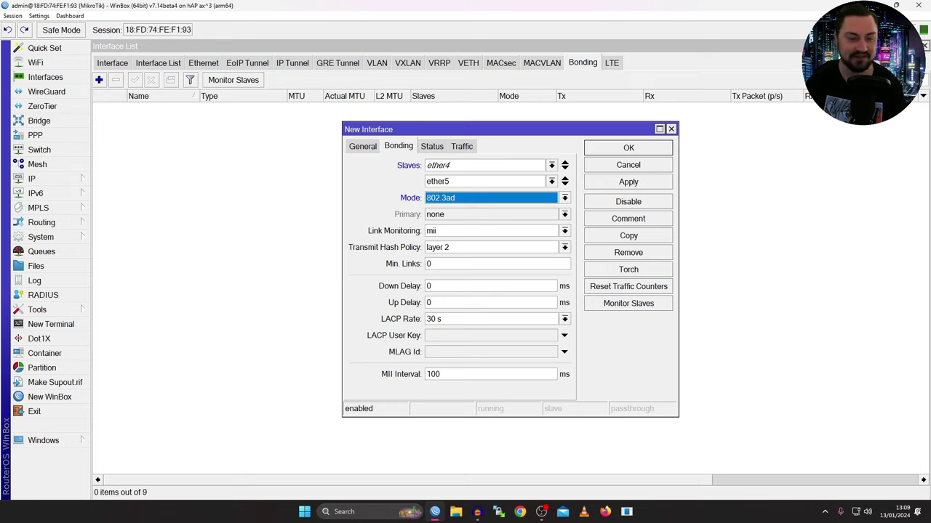
left_click(565, 247)
key("Down")
key("Down")
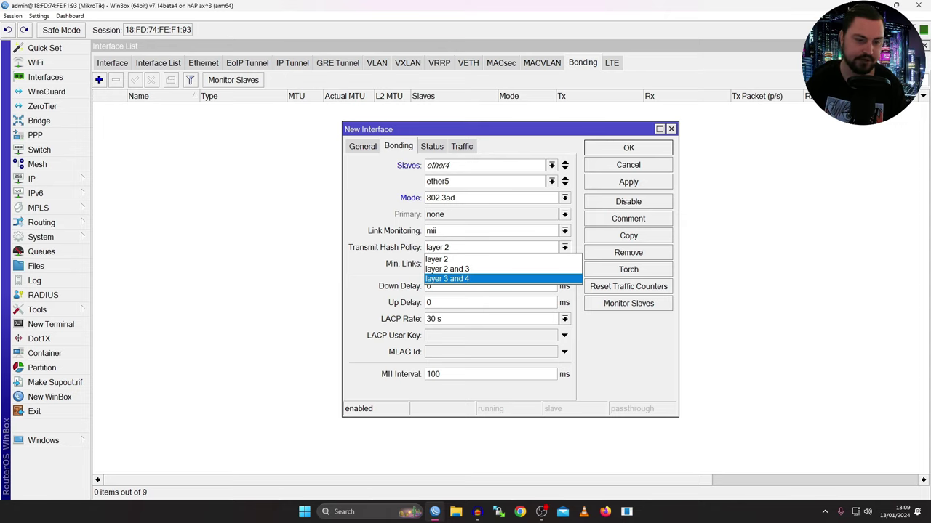
key("Return")
left_click(628, 182)
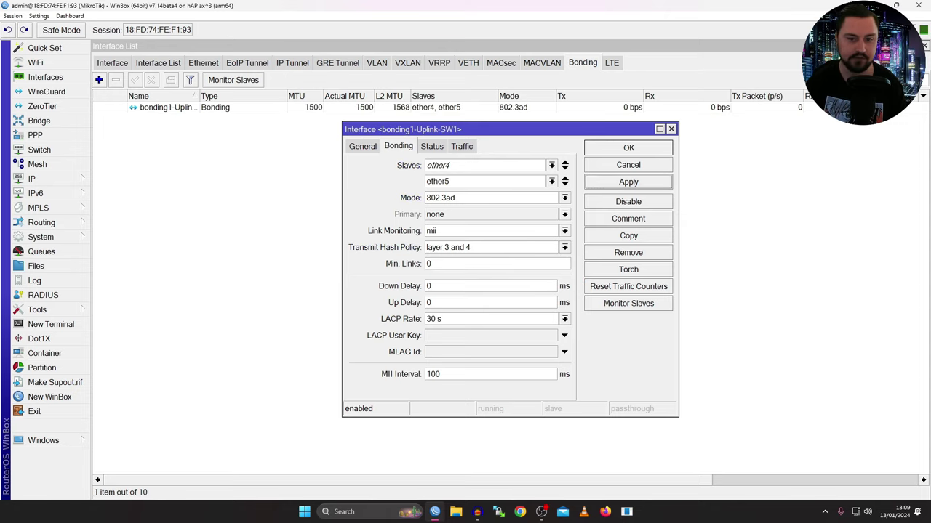
key("Return")
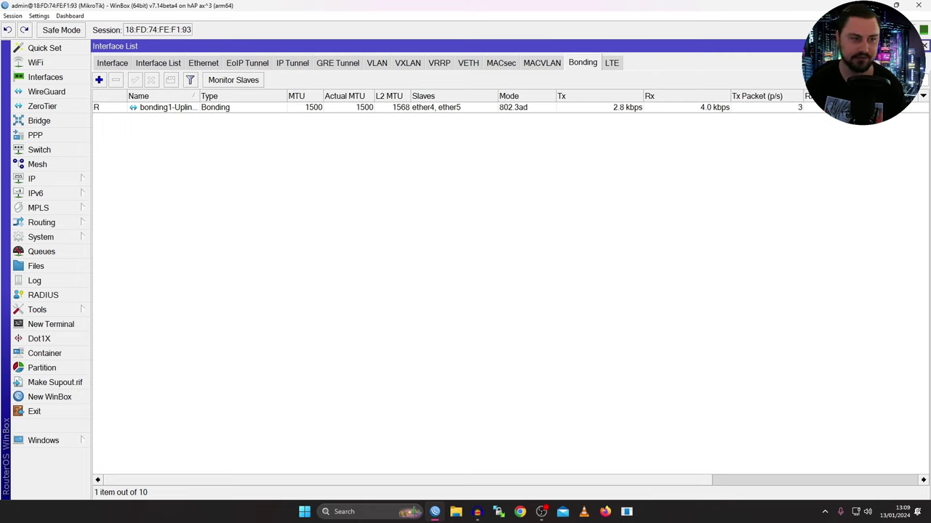
Show all interfaces and inspect the bonding1-Uplink-SW1 bond's settings.
left_click(112, 62)
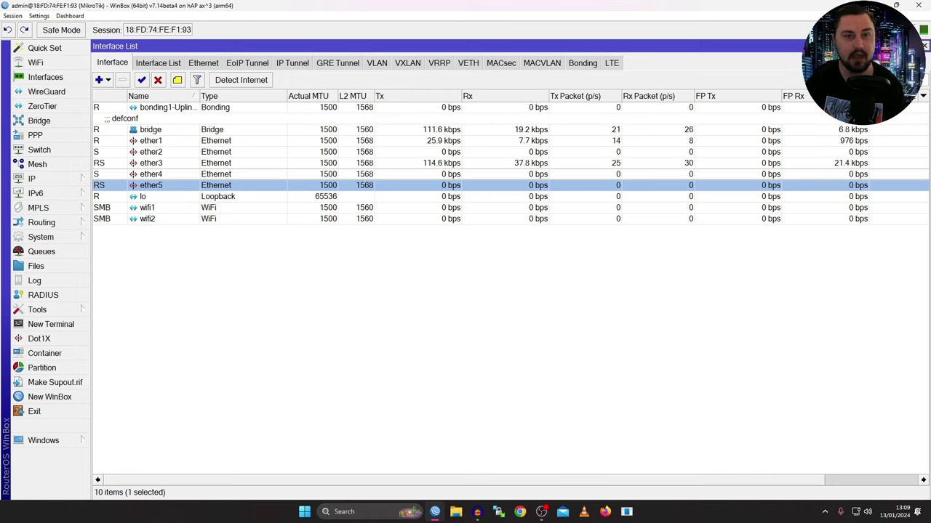
double_click(165, 107)
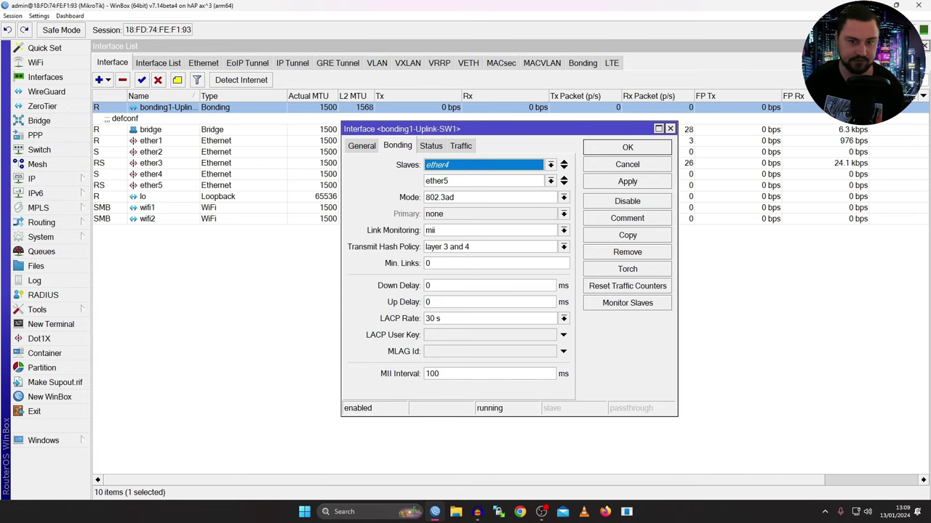
key("Escape")
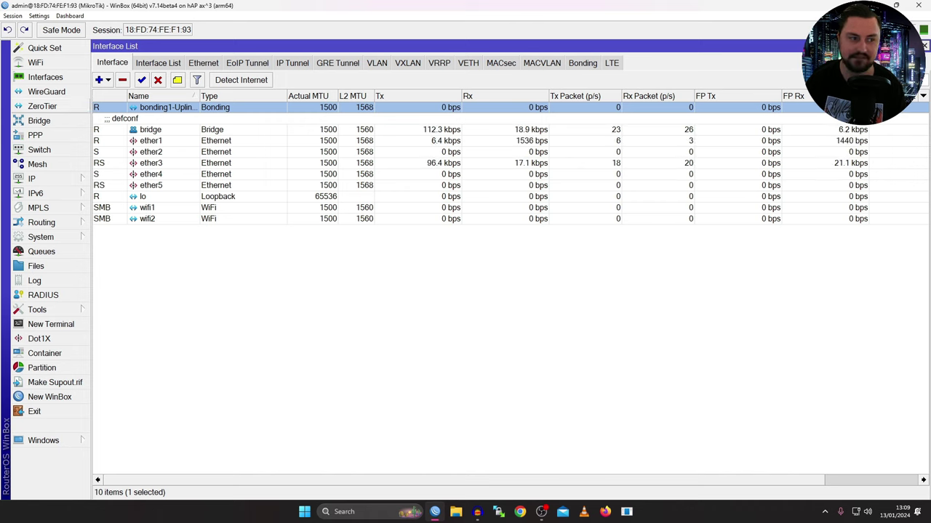
Add bonding1-Uplink-SW1 as a port of bridge, then close the Bridge window.
left_click(39, 120)
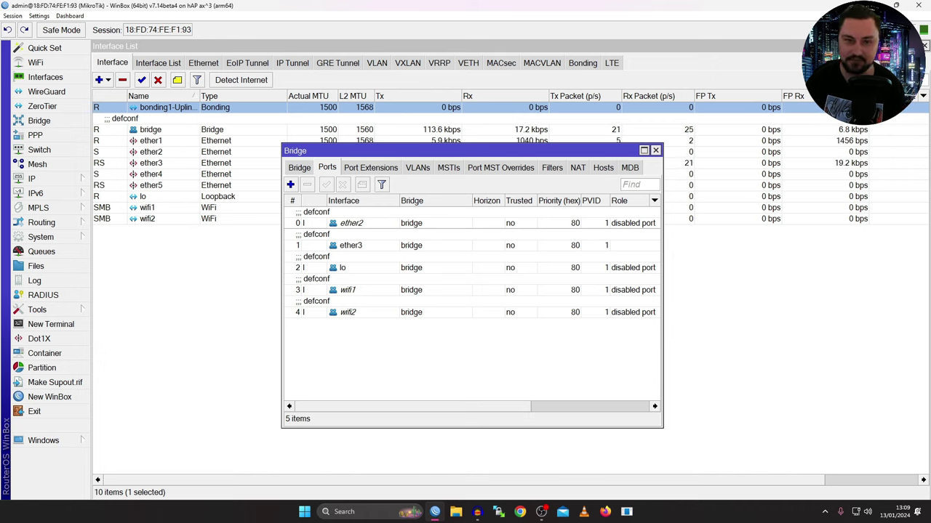
left_click(298, 167)
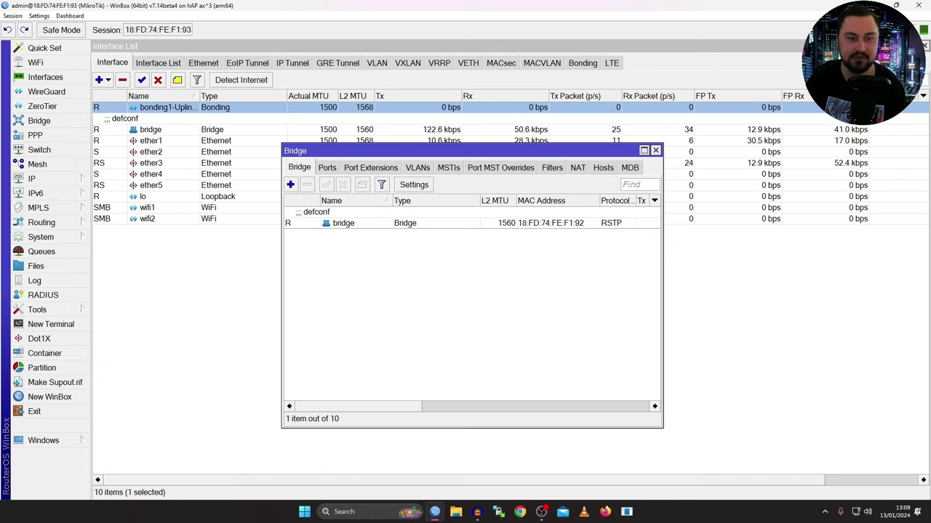
left_click(327, 168)
left_click(290, 184)
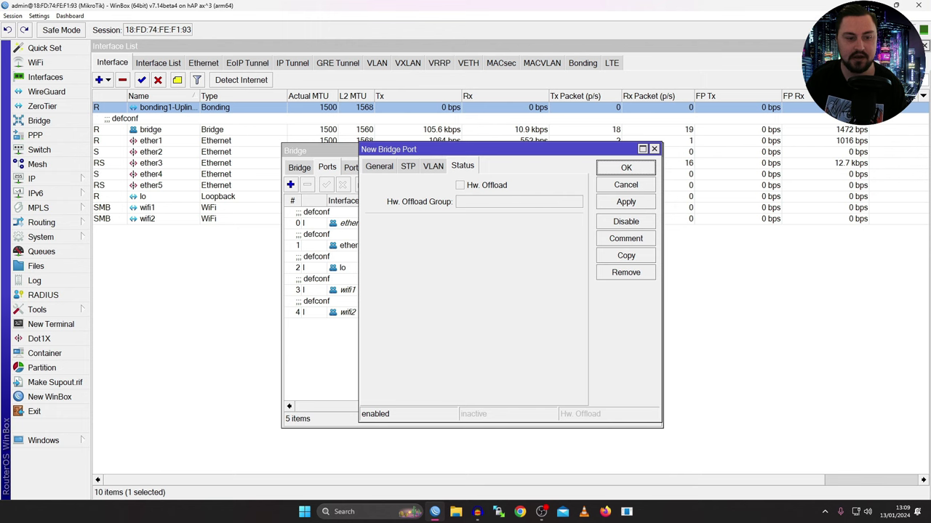
left_click(576, 185)
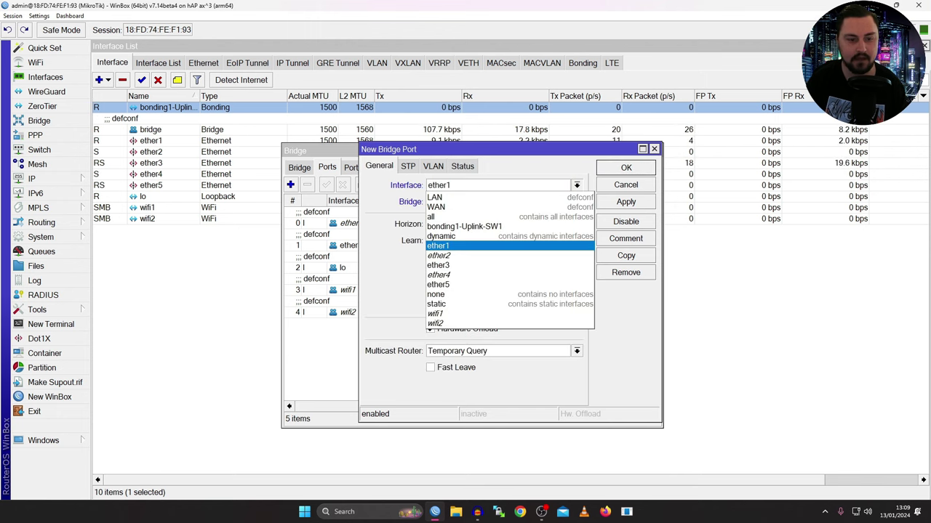
left_click(466, 227)
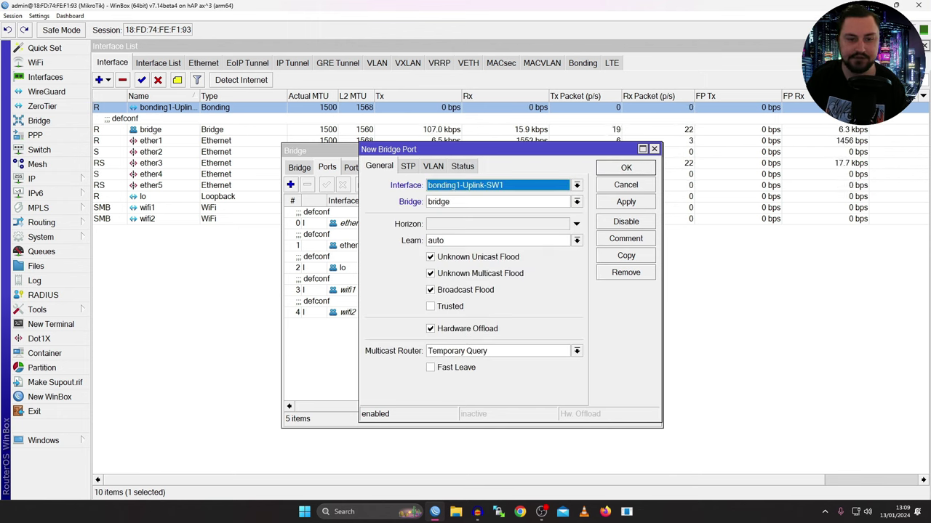
left_click(577, 201)
left_click(466, 211)
left_click(625, 201)
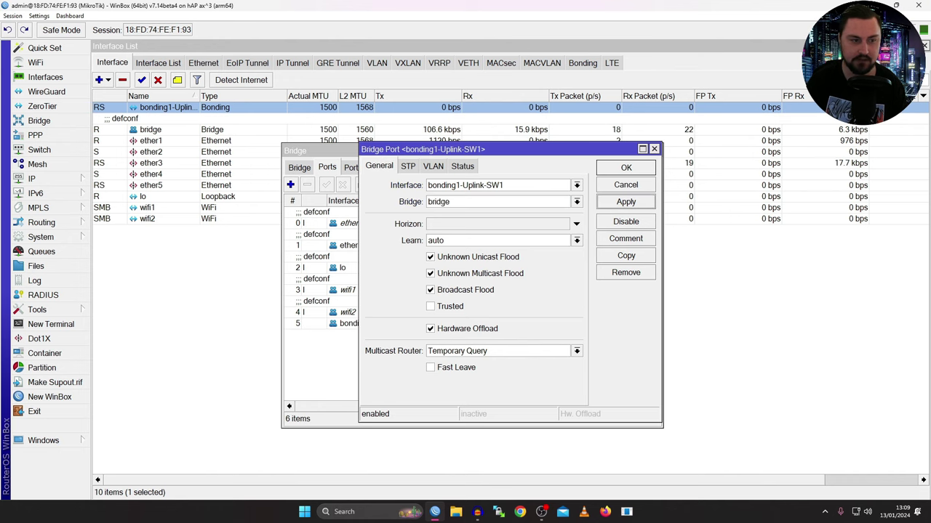
key("Return")
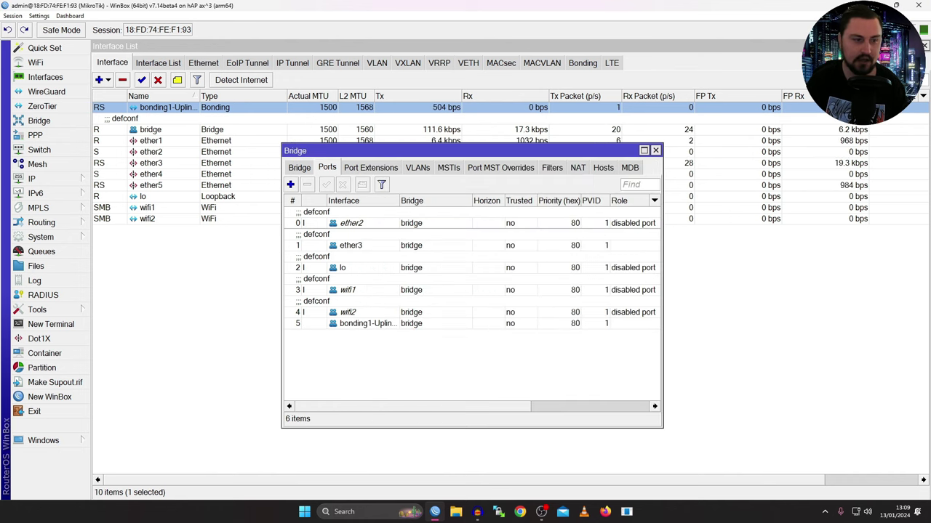
left_click(655, 150)
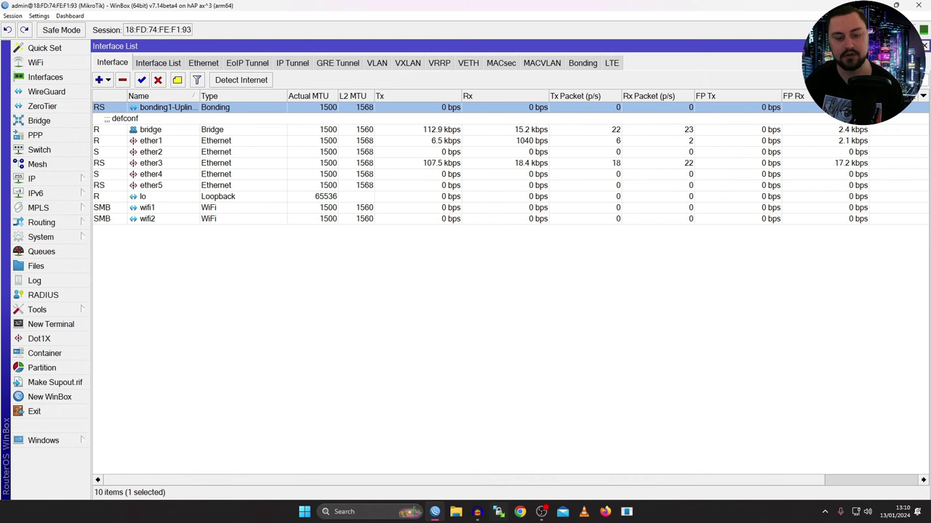
Open a second WinBox session on the CRS326 switch and enlarge its menus.
right_click(435, 512)
left_click(407, 453)
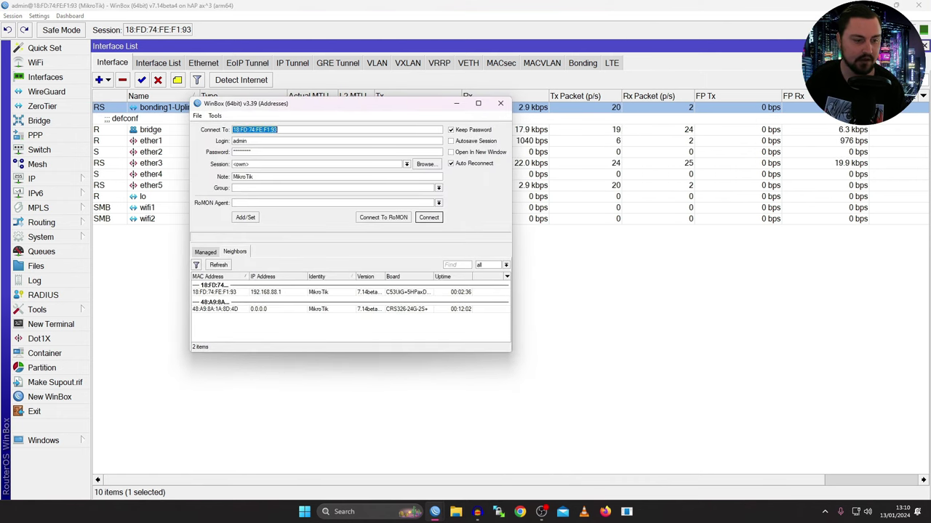
left_click(214, 309)
key("Return")
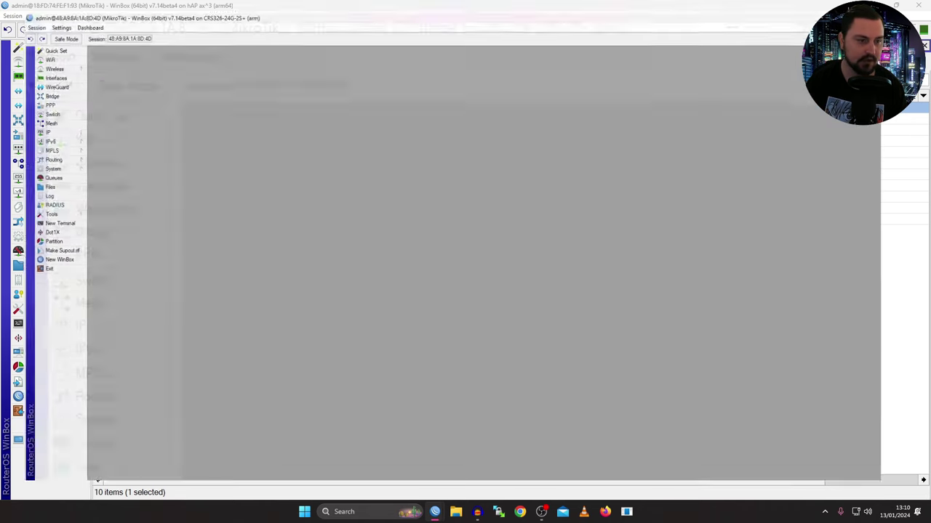
key("ctrl+plus")
key("ctrl+plus")
key("ctrl+plus")
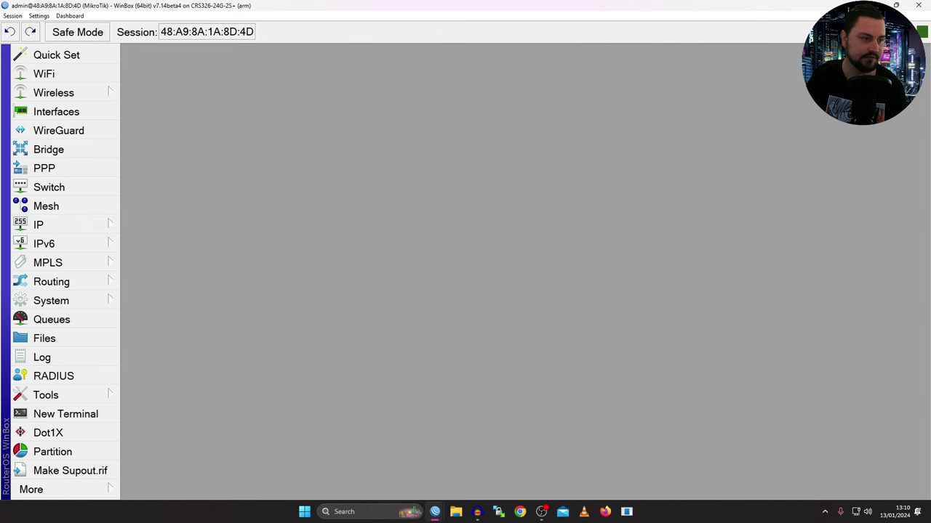
Add bonding1-Uplink-hapax3 as a port of bridge on the CRS326, then return to Interfaces.
left_click(49, 149)
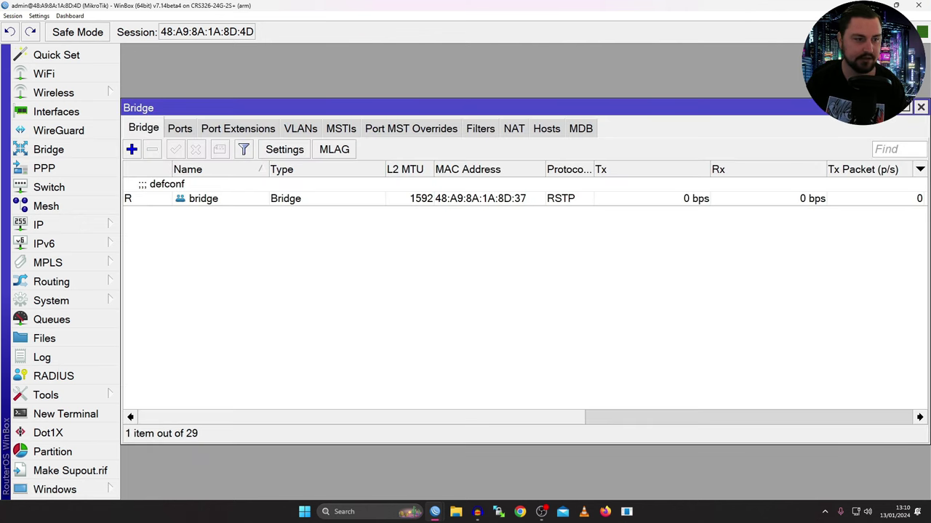
left_click(179, 128)
left_click(132, 149)
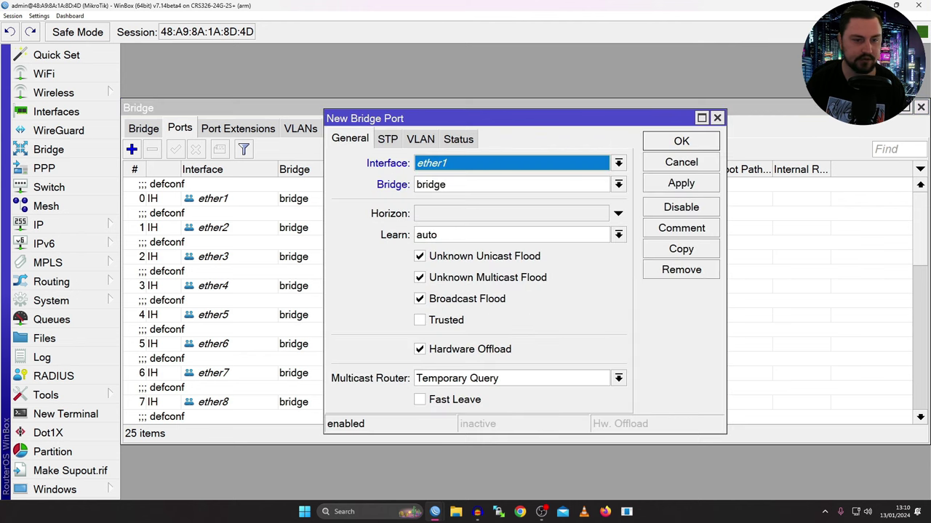
left_click(618, 163)
left_click(472, 191)
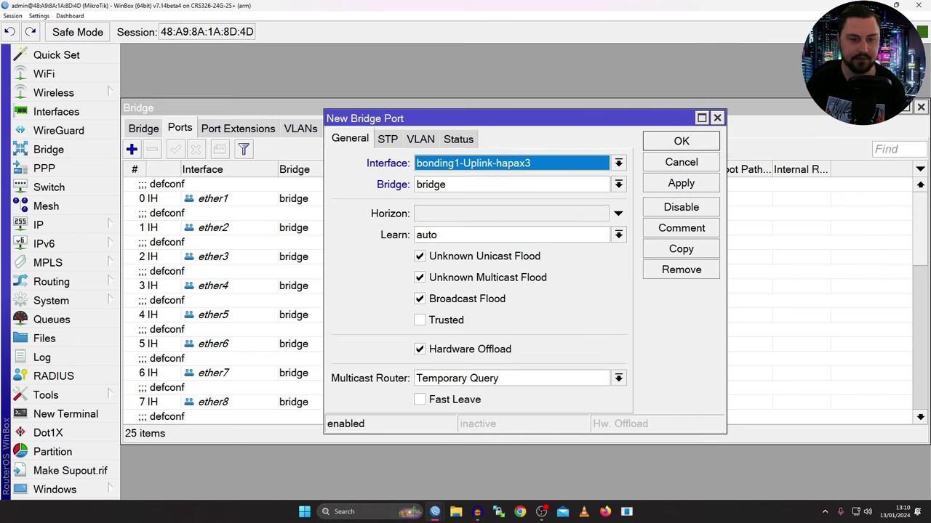
left_click(618, 184)
left_click(436, 200)
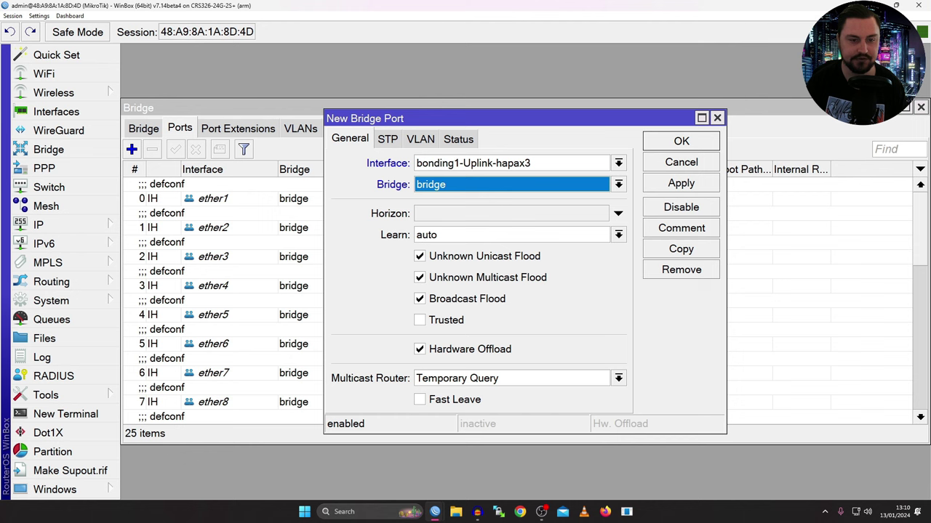
key("Return")
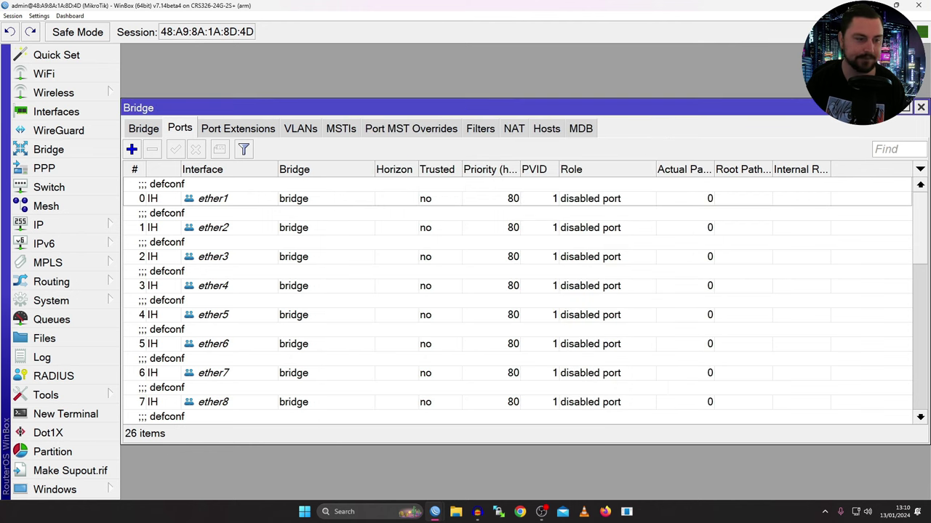
left_click(143, 128)
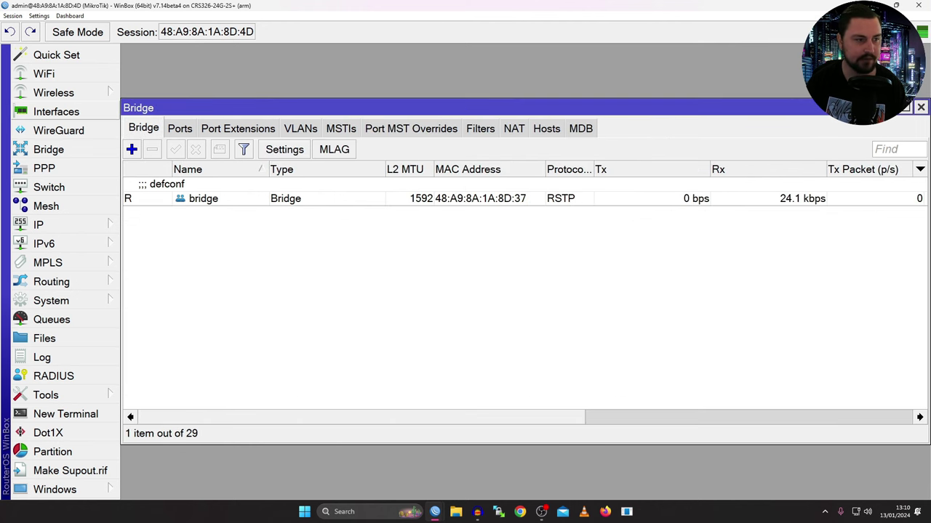
left_click(56, 111)
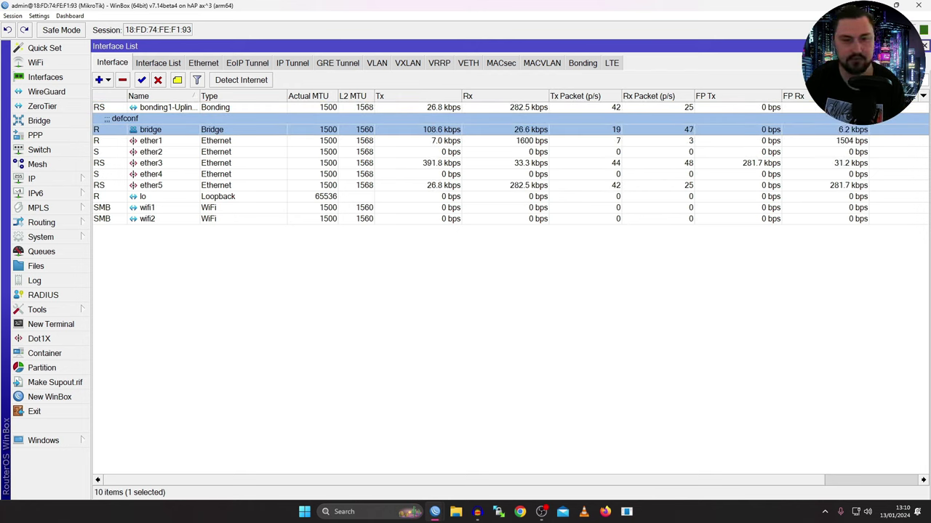
Compare traffic on the hAP ax3's ether2 through ether5 interfaces.
left_click(151, 151)
left_click(151, 163)
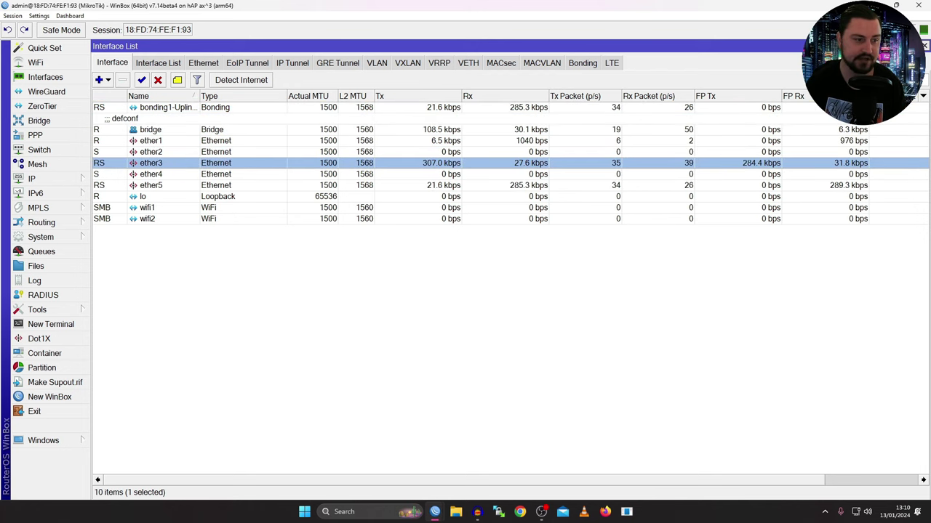
left_click(150, 174)
left_click(150, 186)
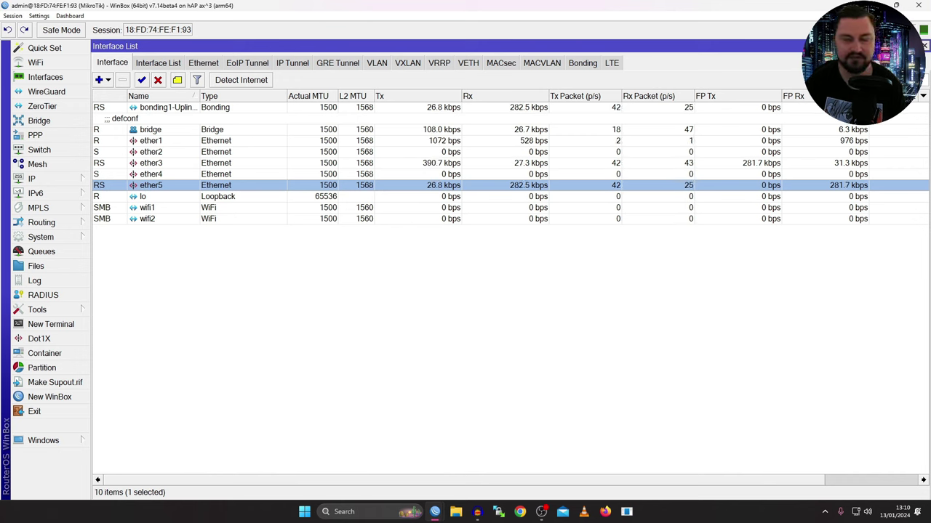
left_click(151, 196)
left_click(151, 163)
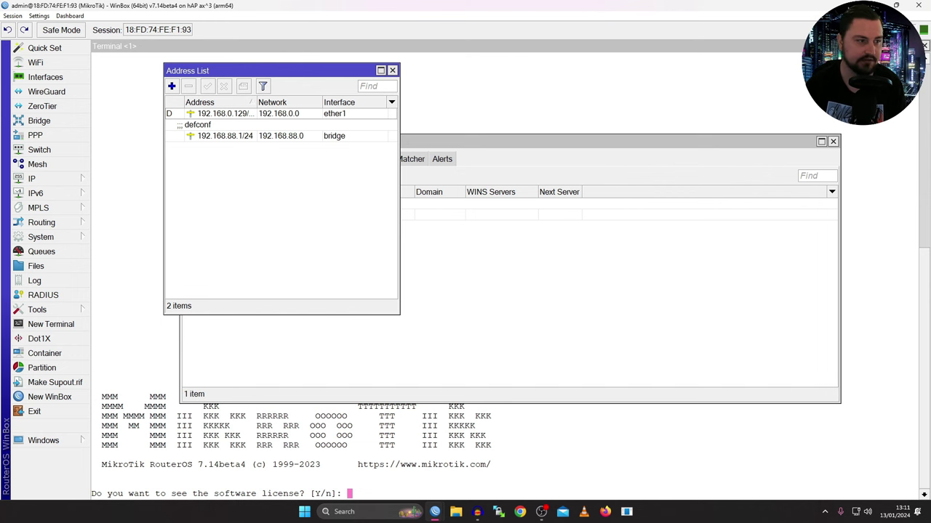
Open ether5's interface settings to check its bond-slave link status.
left_click(45, 77)
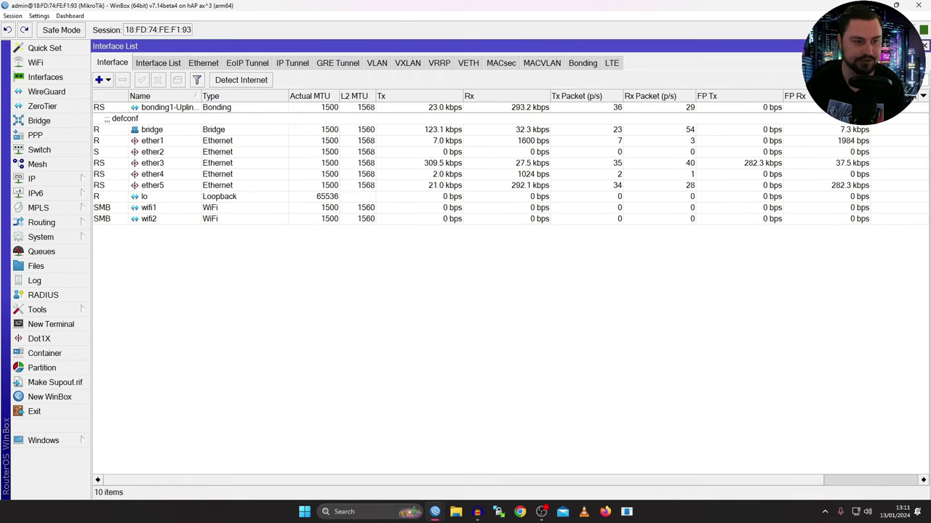
left_click(153, 186)
double_click(153, 185)
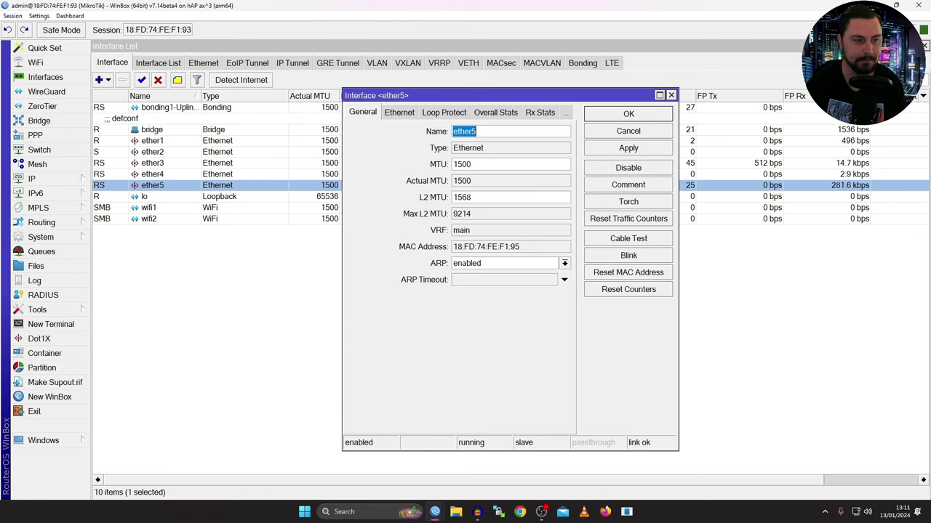
key("Escape")
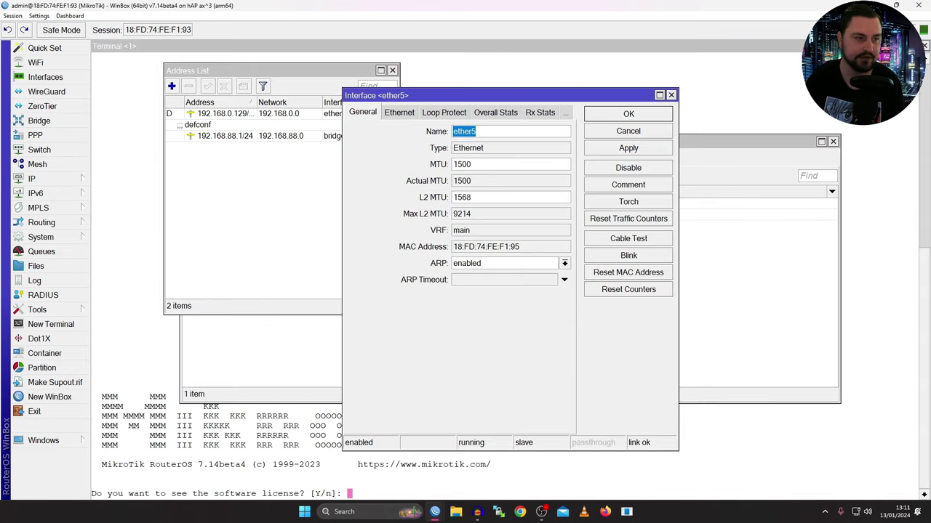
Close all open windows in the current WinBox session.
key("Escape")
key("Escape")
key("Escape")
key("Escape")
key("alt+s")
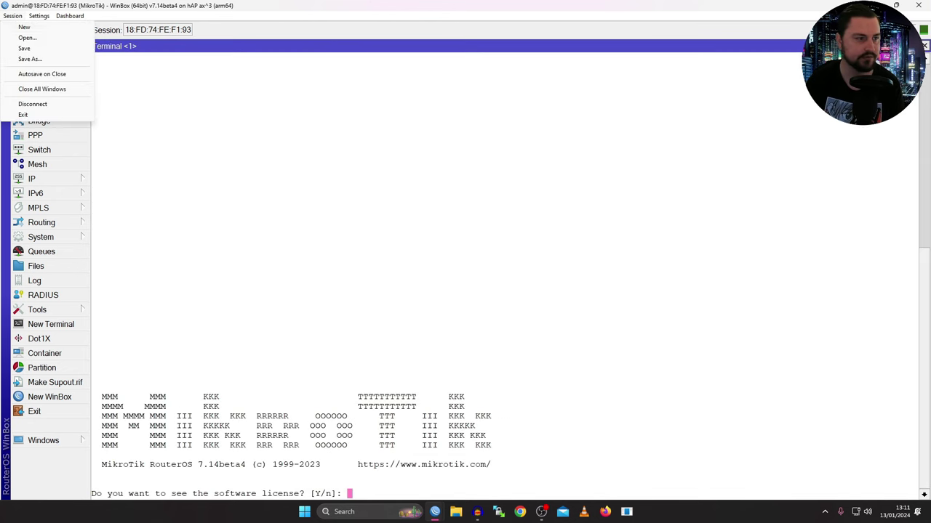
key("Down")
key("Down")
key("Down")
key("Down")
key("Down")
key("Down")
key("Return")
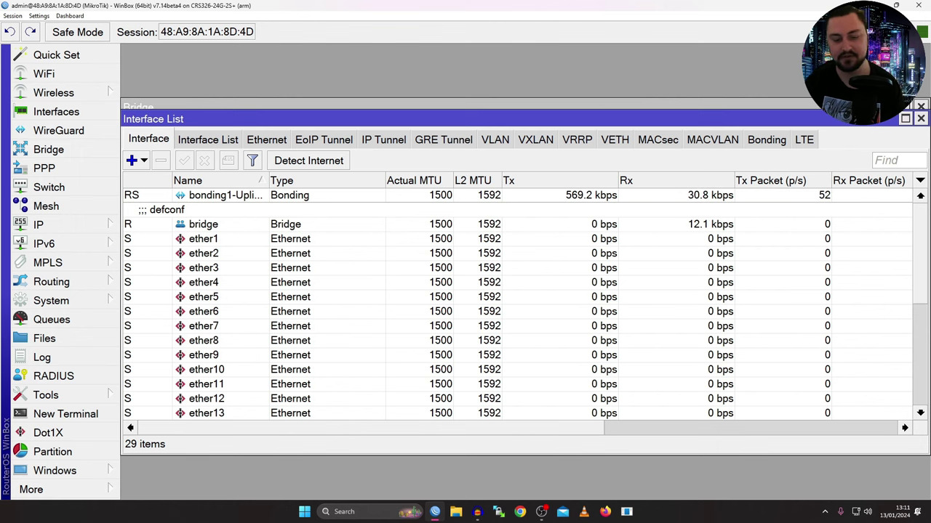
Start a new WinBox session connected to the hAP ac^3 router.
right_click(435, 512)
left_click(407, 466)
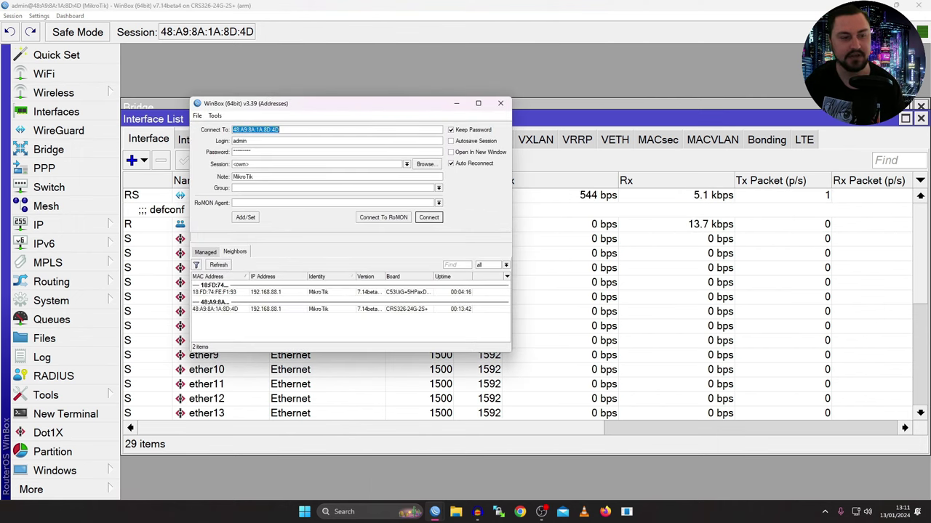
left_click(214, 291)
key("Return")
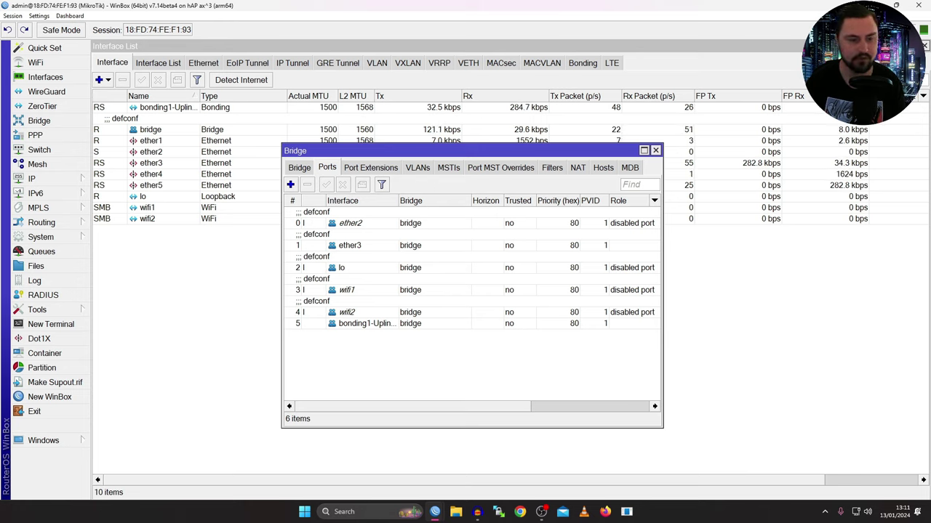
Close the Bridge window and browse the interface rows between ether5 and lo.
key("ctrl+shift+Tab")
key("Escape")
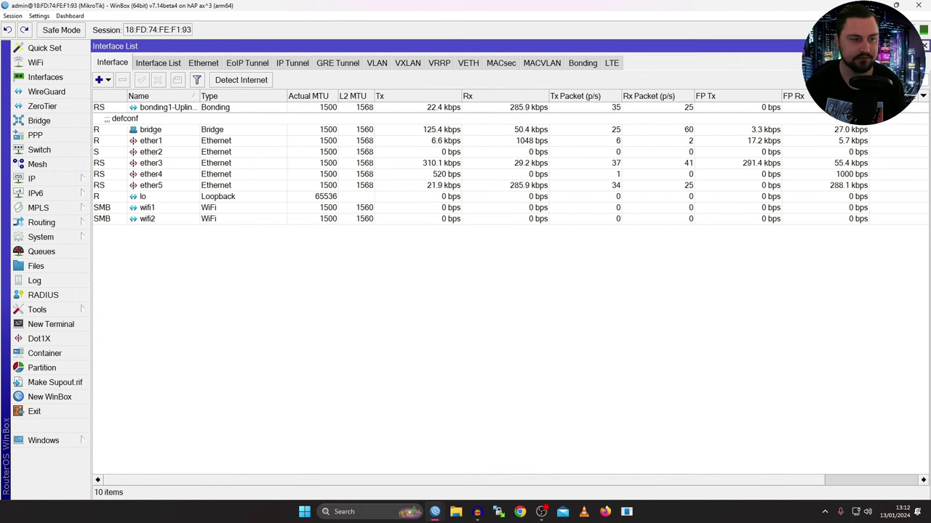
key("Down")
key("Down")
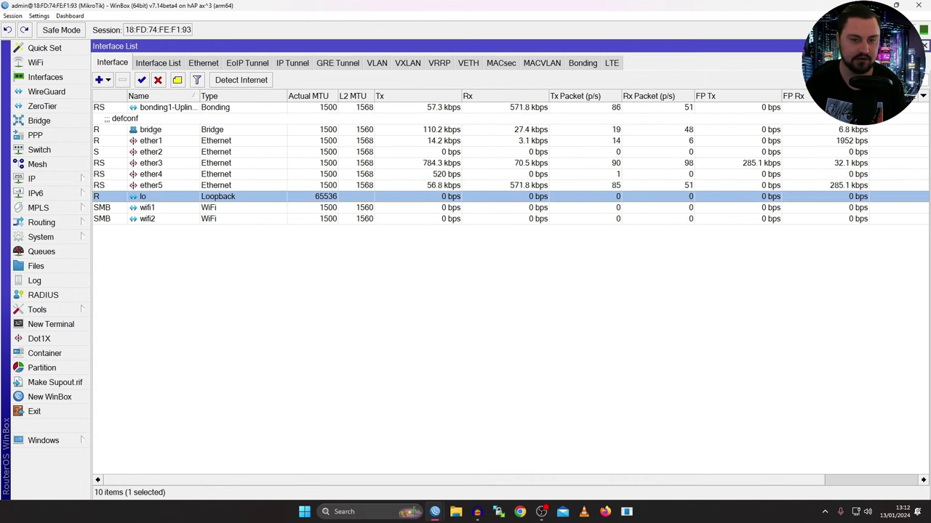
key("Up")
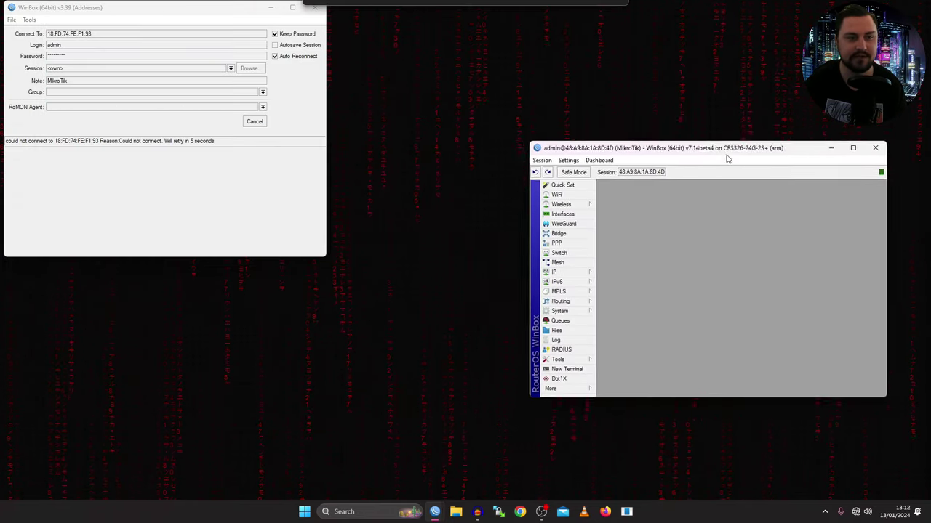
Move and maximize the CRS326 session window, minimizing the login window.
left_click_drag(725, 148, 449, 83)
left_click(270, 7)
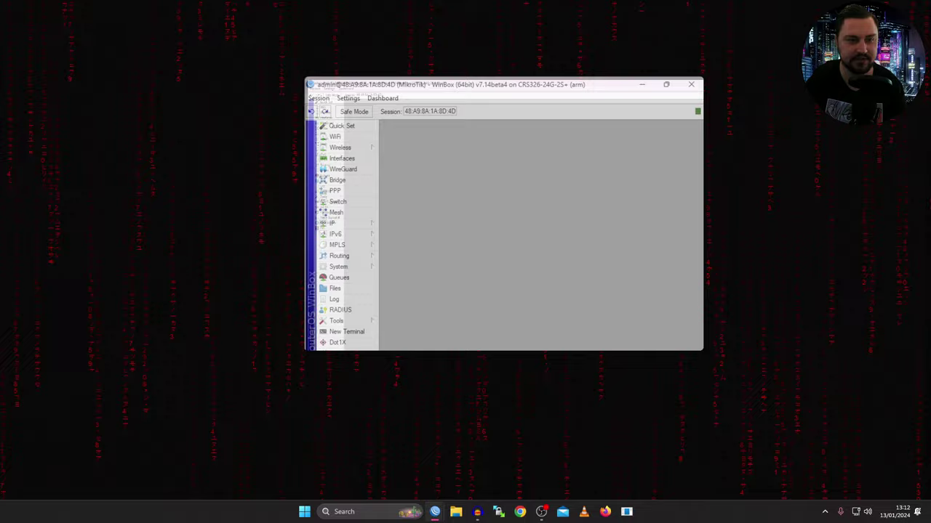
key("super+Up")
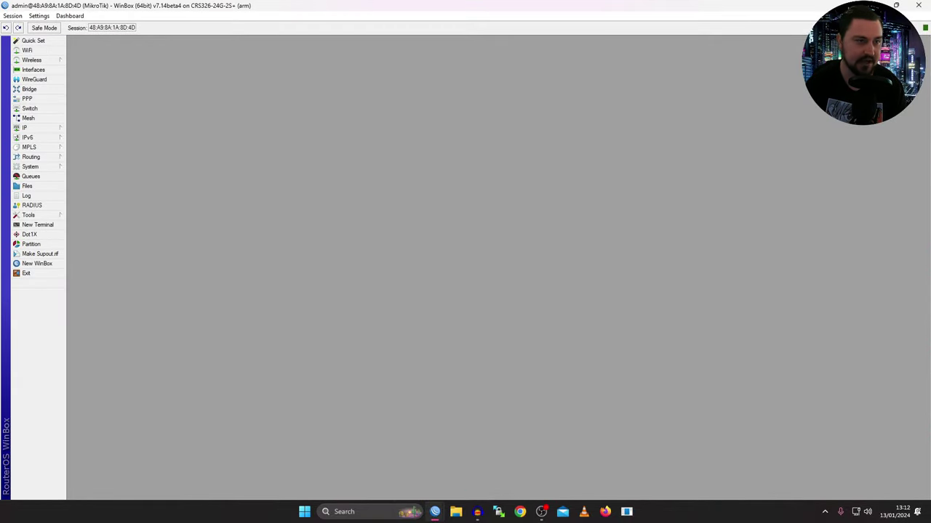
Open the switch's interface list enlarged and maximized, and select ether23 and ether24.
left_click(31, 59)
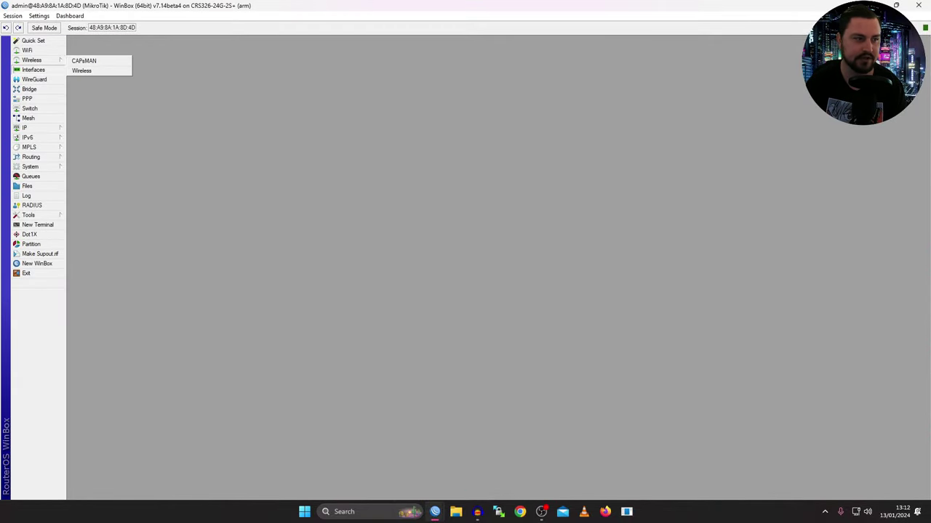
left_click(33, 69)
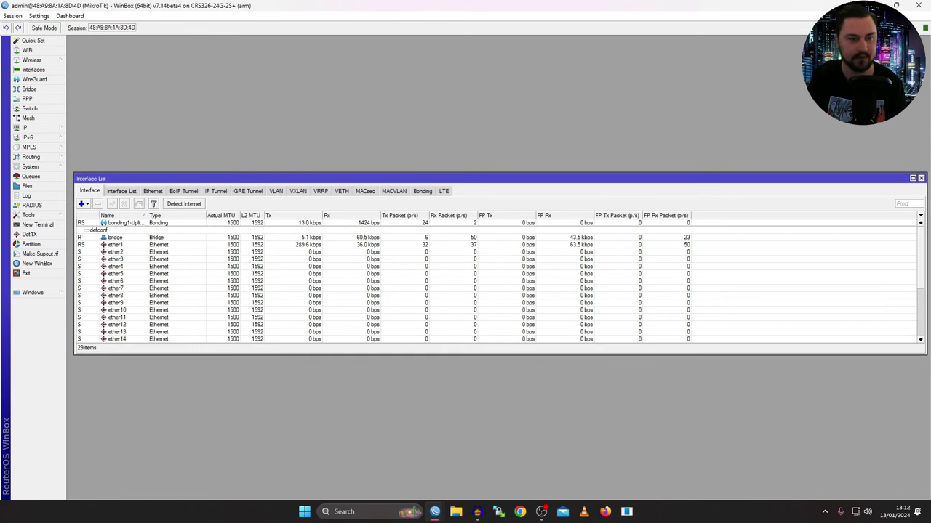
key("ctrl+plus")
key("ctrl+plus")
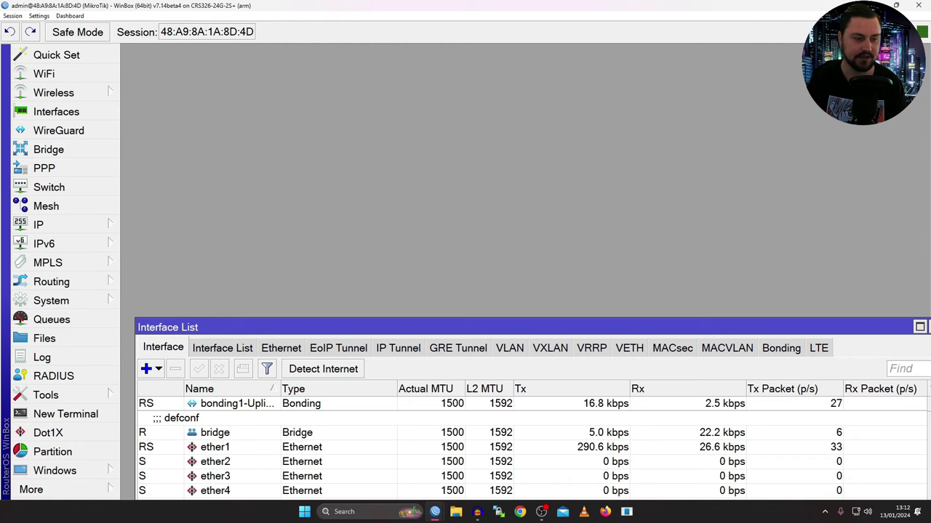
left_click(919, 327)
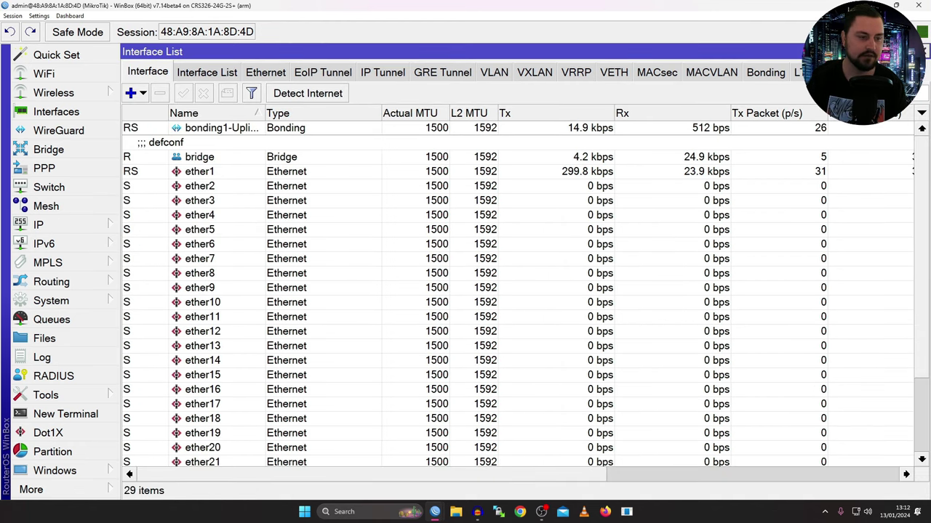
scroll(509, 291, "down", 3)
left_click(202, 375)
left_click(203, 389)
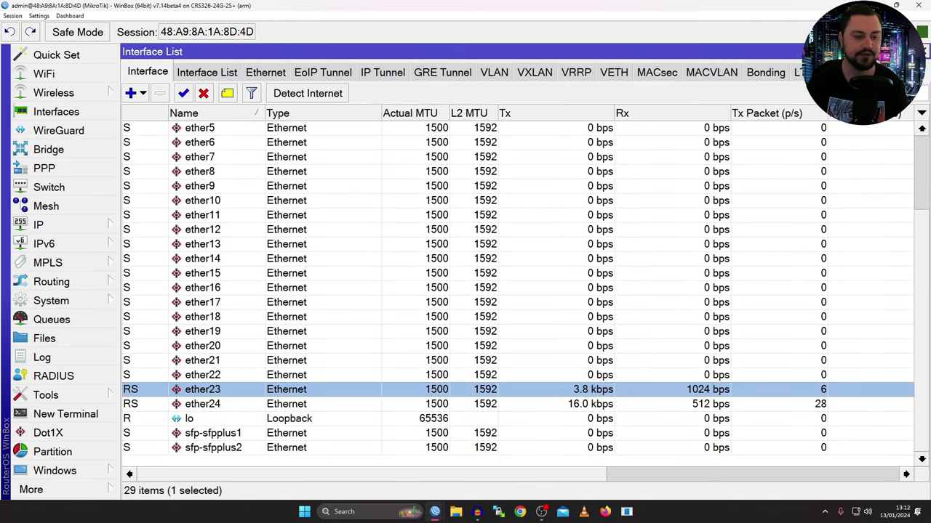
left_click(202, 404, "shift")
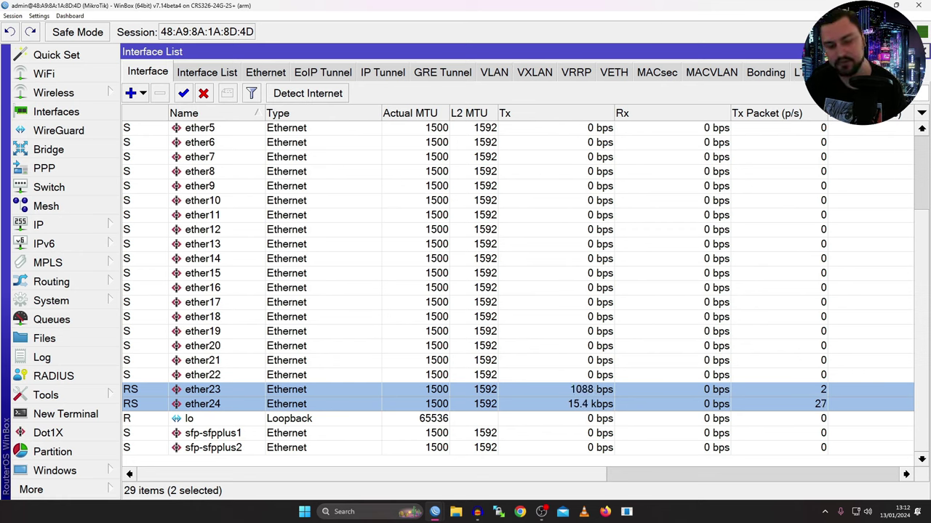
Open a private Firefox window and try loading fast.com twice.
right_click(605, 512)
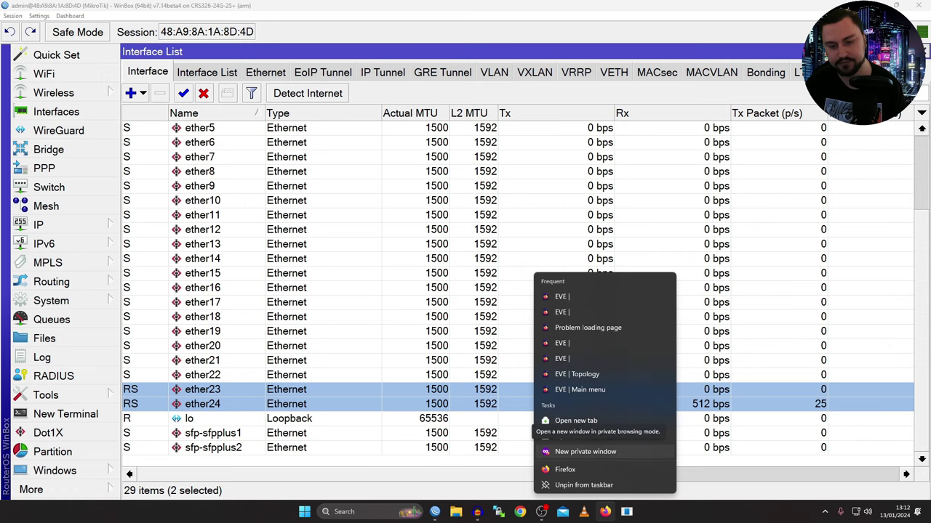
left_click(585, 452)
type("fa")
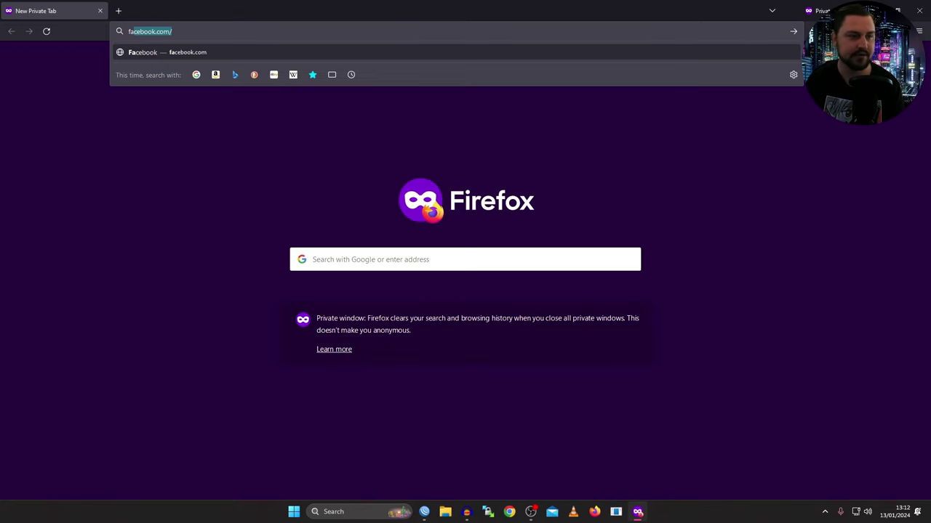
type("st.com")
key("Return")
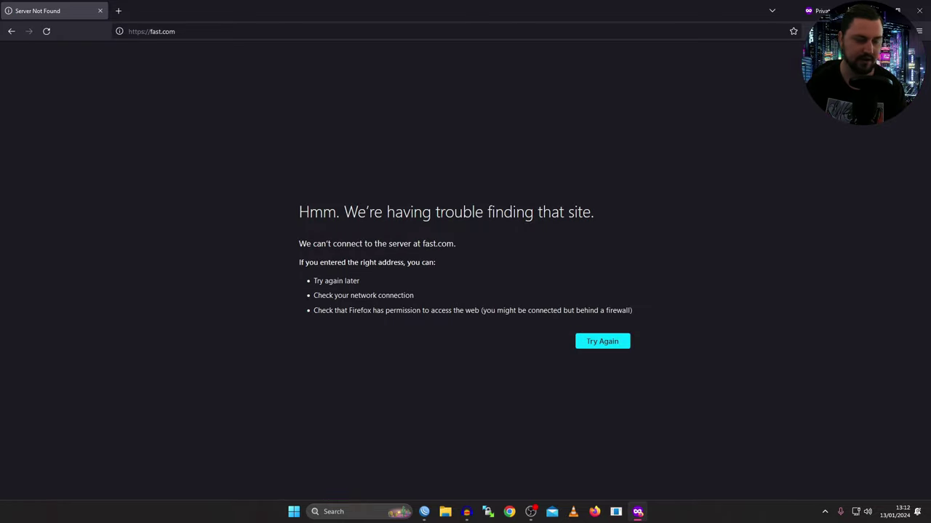
key("ctrl+l")
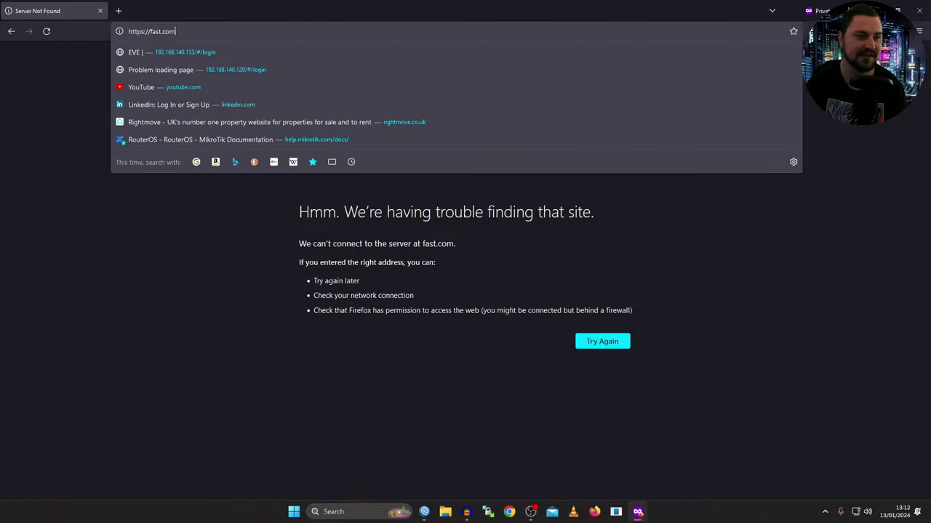
key("Return")
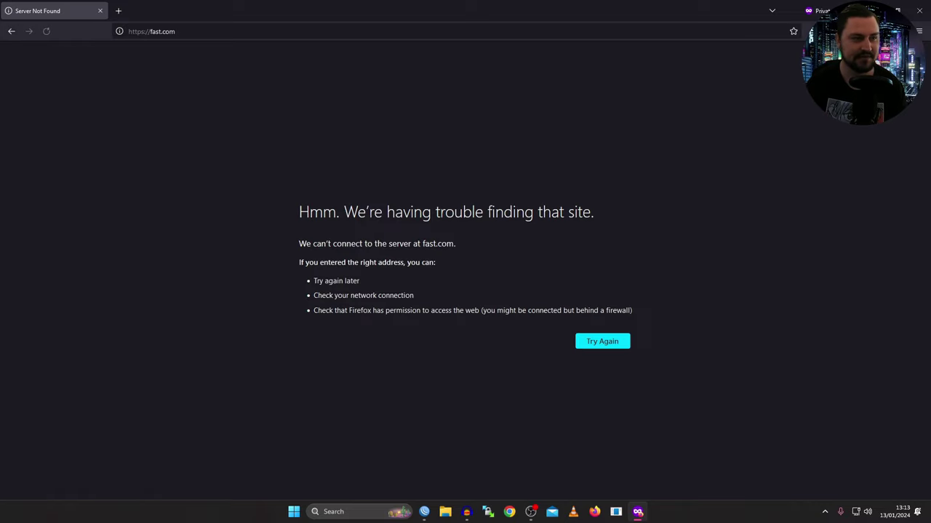
Open Command Prompt and run ipconfig /release followed by ipconfig /renew.
key("super")
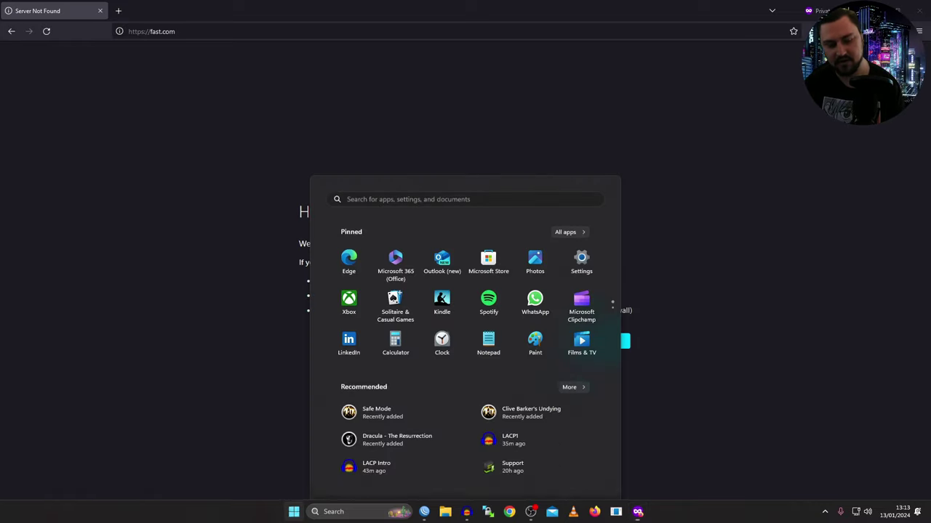
type("cmd")
key("Return")
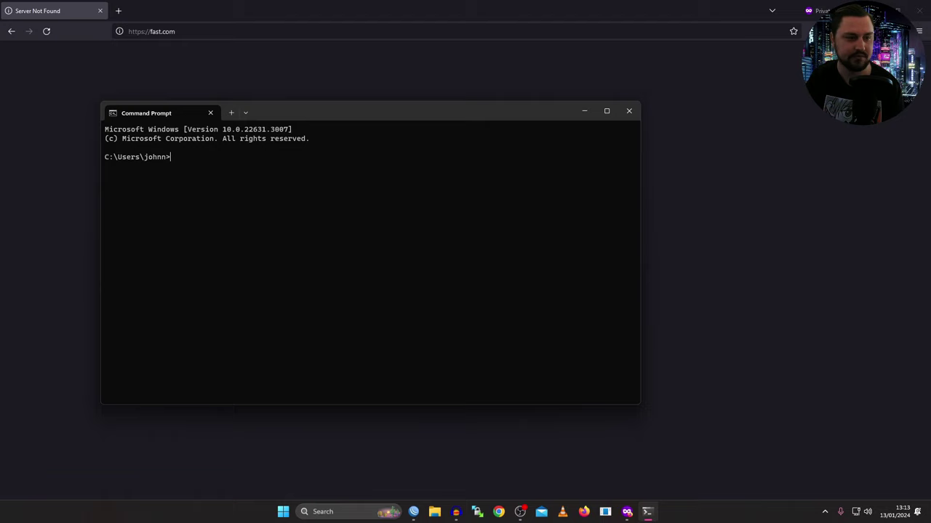
type("ipconfig /release")
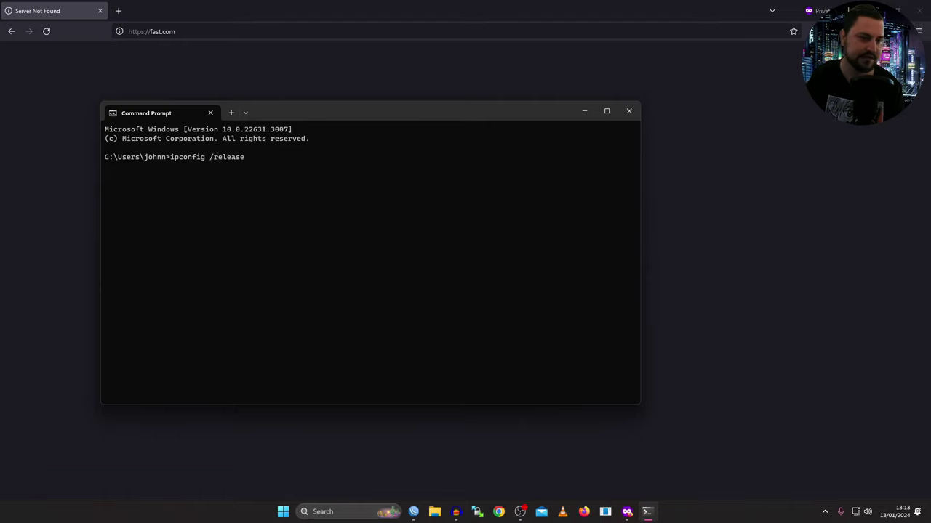
key("Return")
type("i")
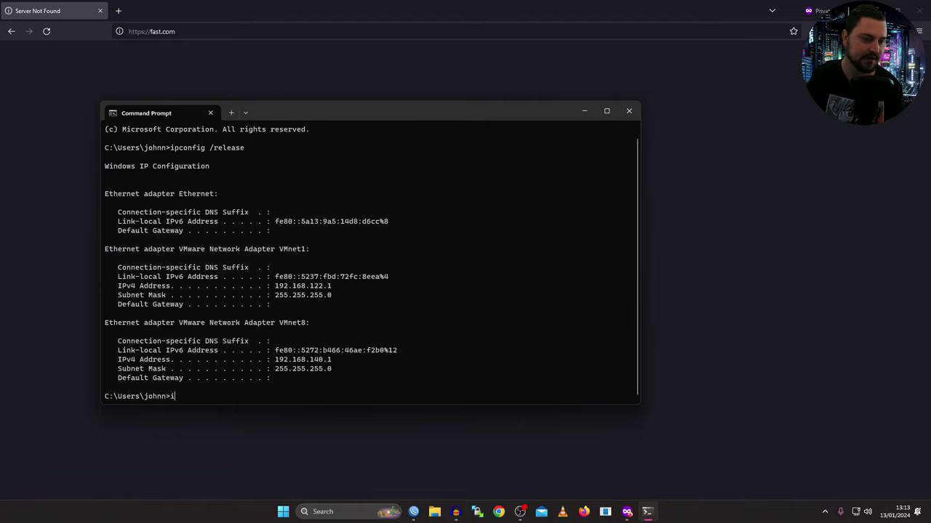
type("pconfig /renew")
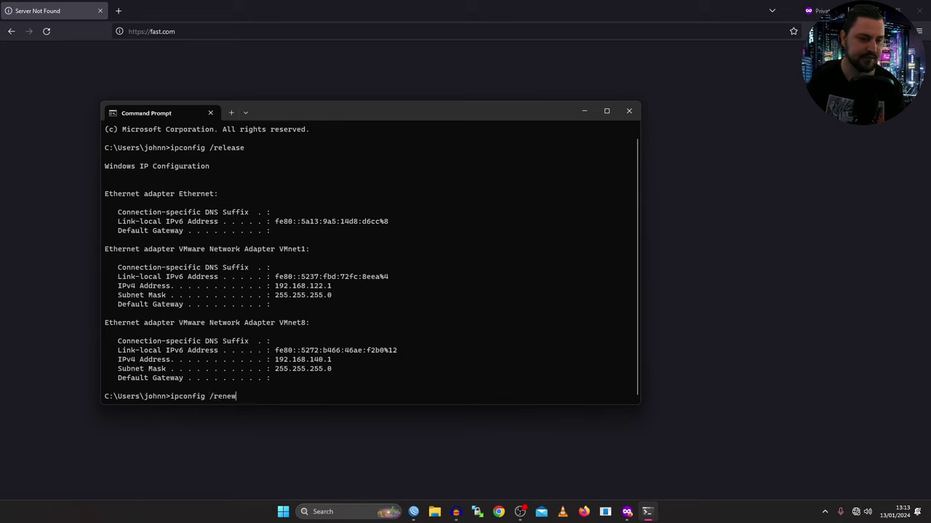
key("Return")
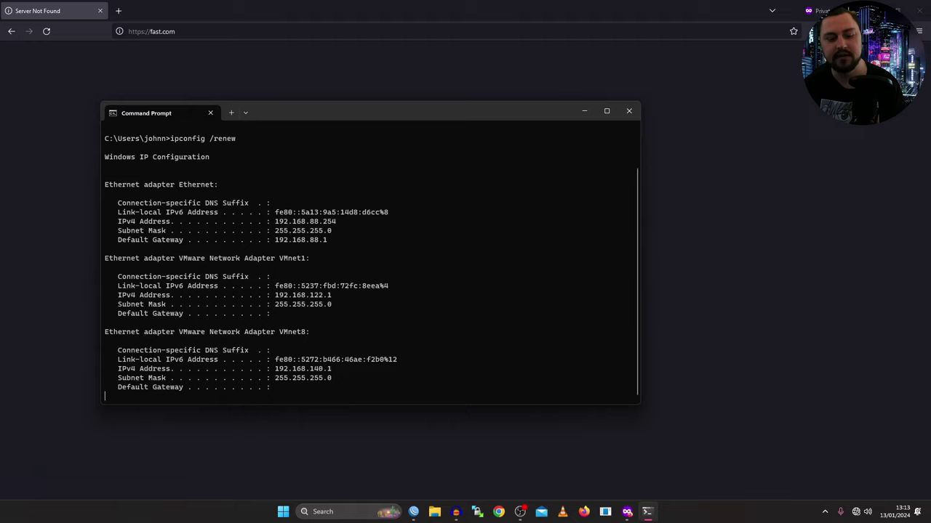
Bring the WinBox switch interface list back to the front.
mouse_move(414, 511)
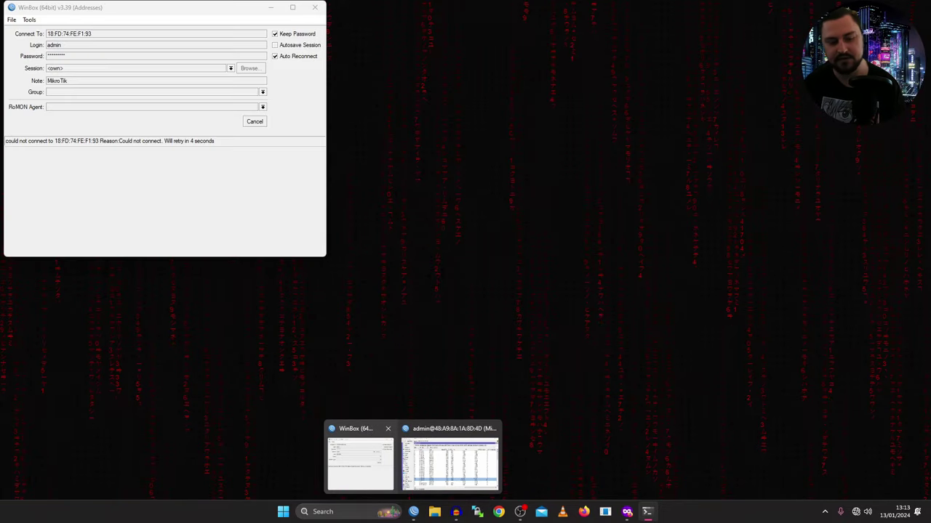
mouse_move(449, 458)
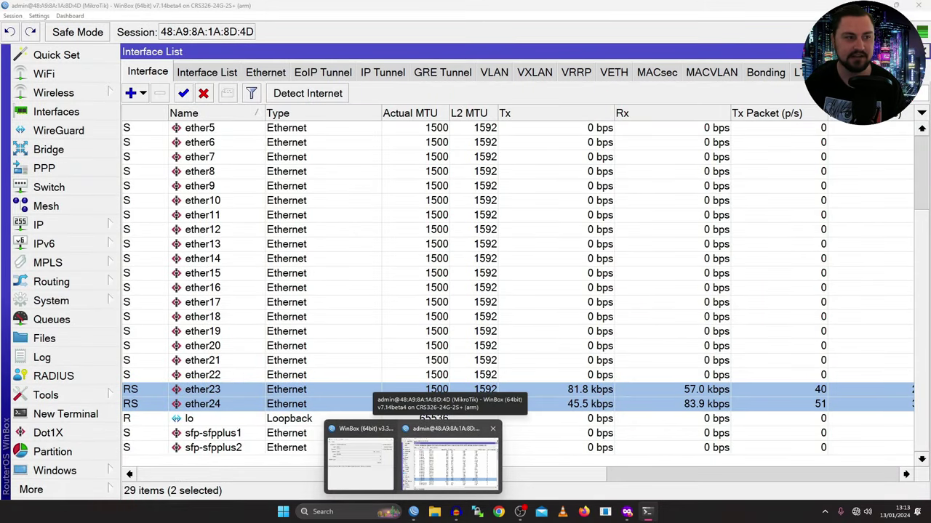
left_click(450, 458)
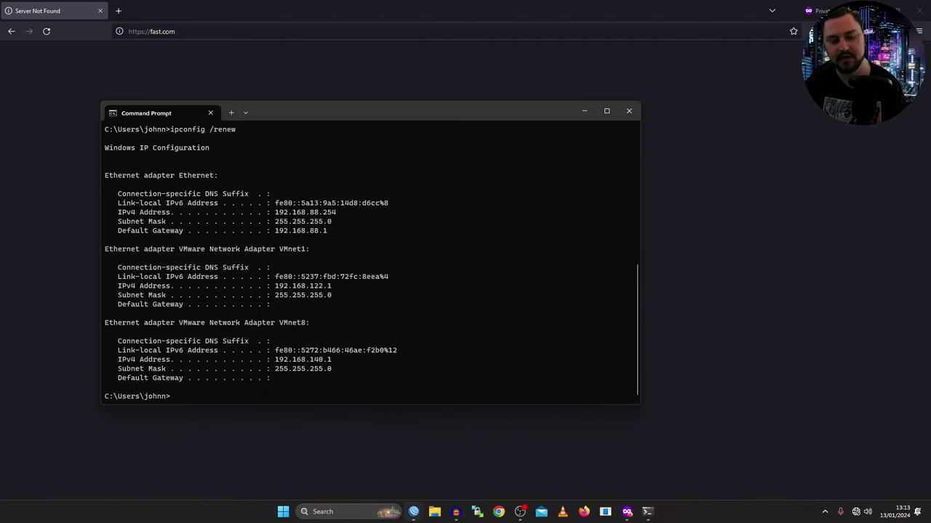
mouse_move(413, 512)
left_click(449, 462)
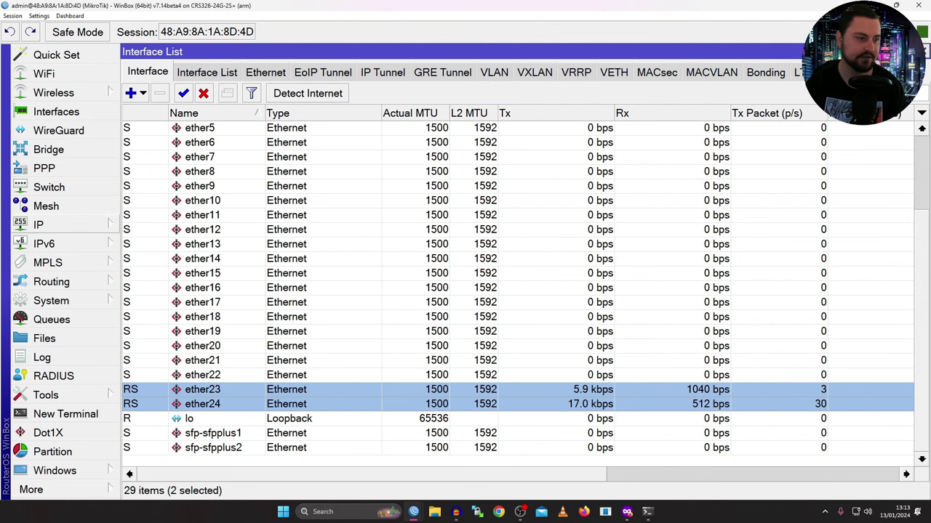
Inspect and then delete the 192.168.88.1/24 entry in the CRS326's IP > Addresses.
left_click(39, 225)
left_click(150, 30)
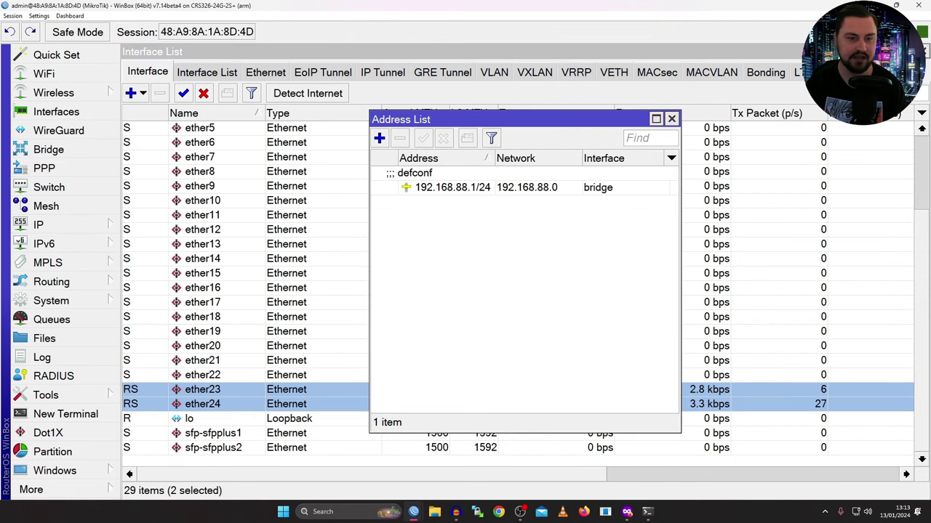
left_click(453, 187)
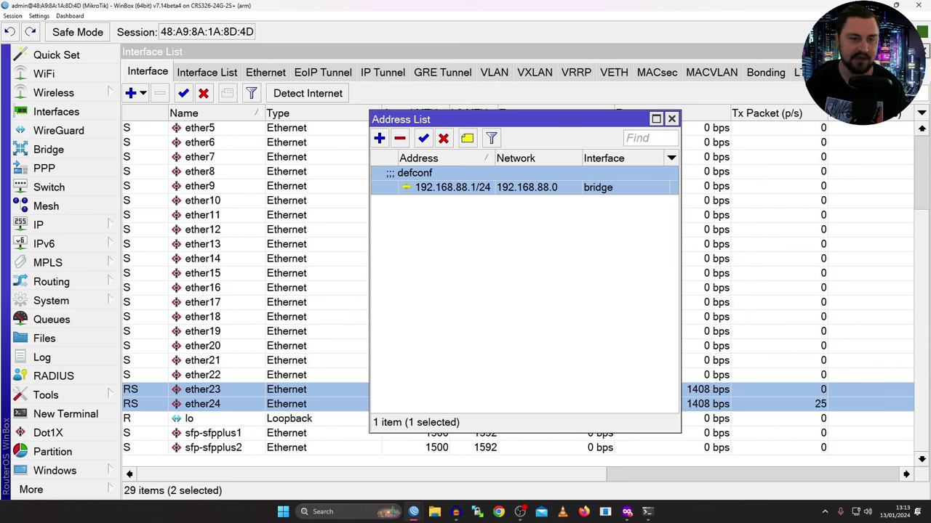
double_click(452, 186)
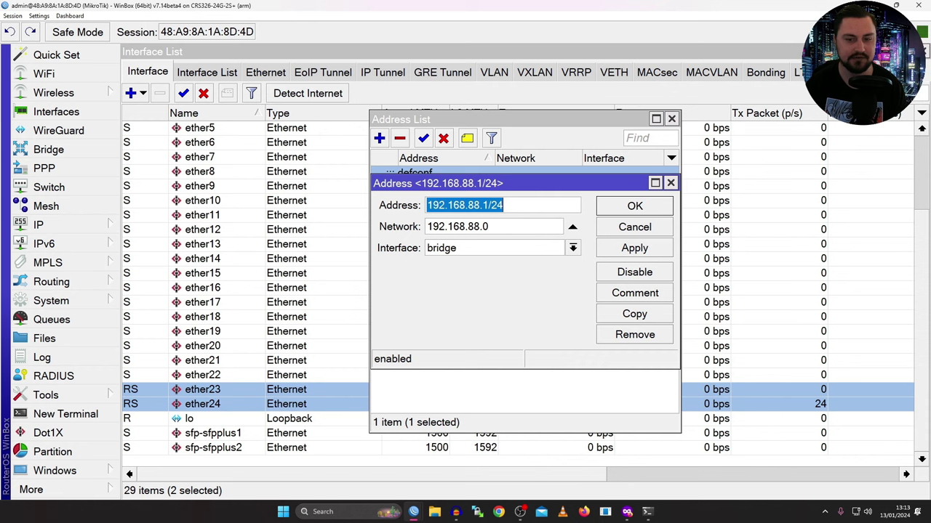
left_click(634, 227)
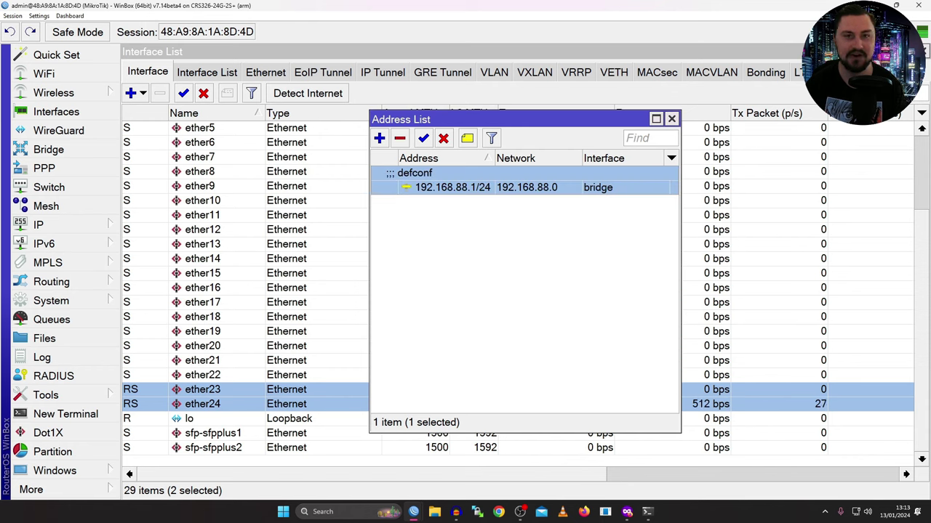
left_click(399, 138)
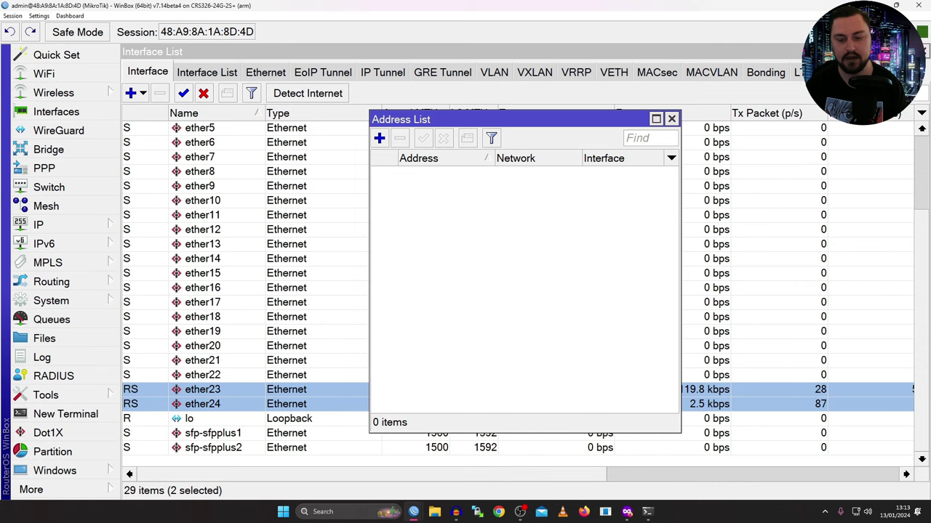
Run a continuous ping 8.8.8.8 -t from Command Prompt.
left_click(647, 512)
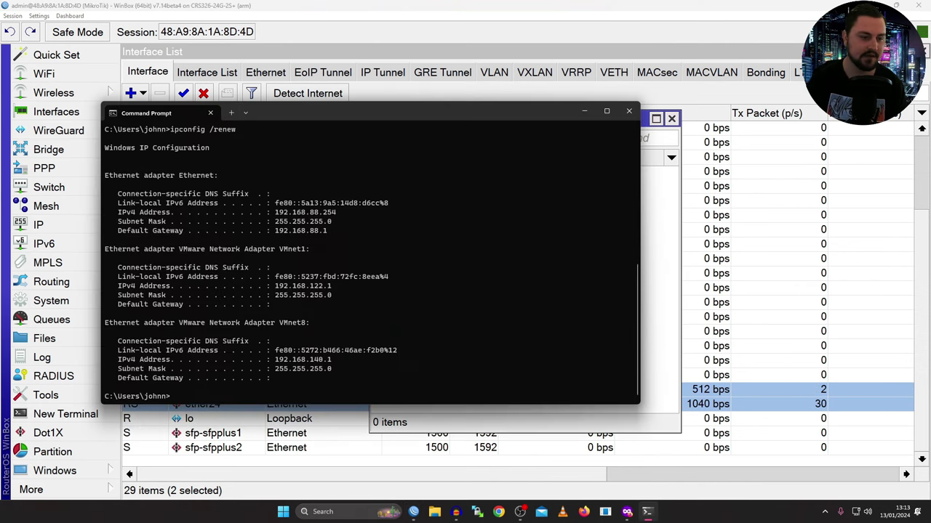
left_click_drag(327, 231, 301, 230)
left_click(301, 231)
key("Up")
key("Up")
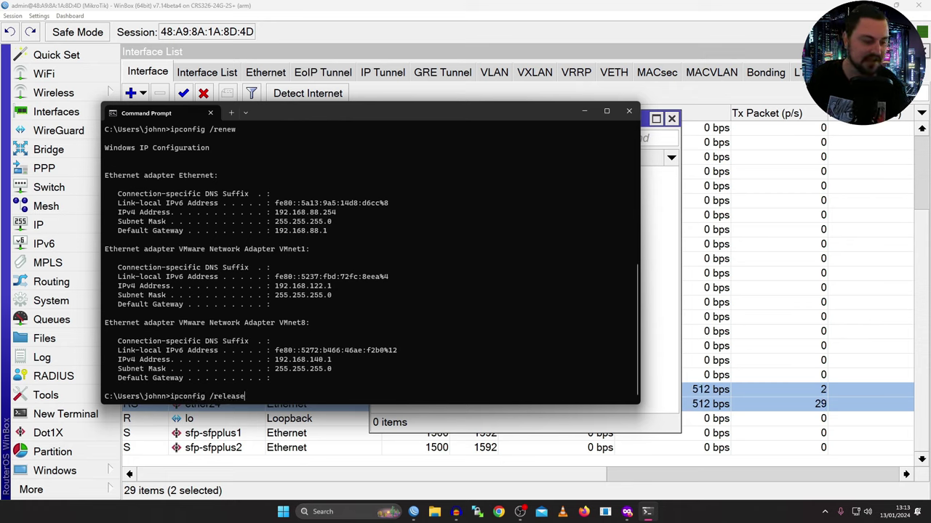
key("Down")
key("BackSpace")
key("BackSpace")
key("BackSpace")
key("BackSpace")
key("BackSpace")
key("BackSpace")
key("BackSpace")
key("BackSpace")
key("BackSpace")
key("BackSpace")
key("BackSpace")
key("BackSpace")
key("BackSpace")
key("BackSpace")
key("BackSpace")
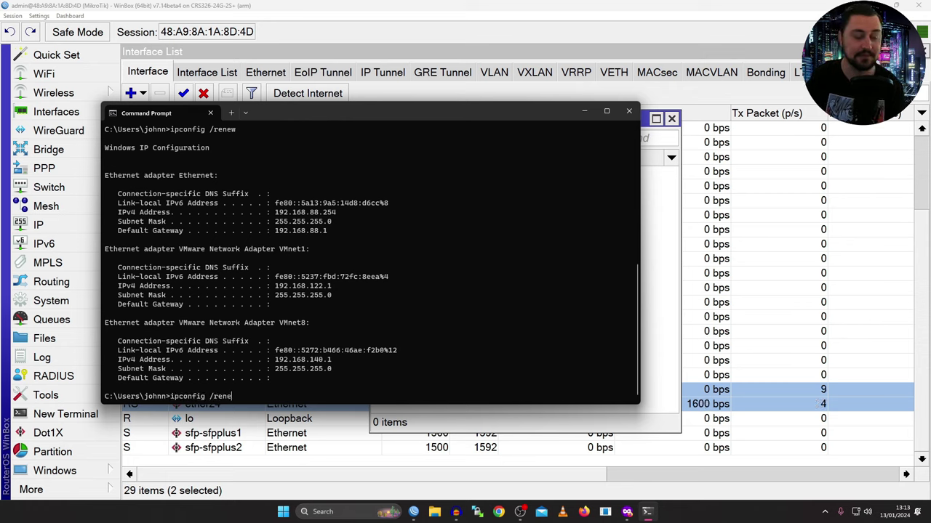
type("ping ")
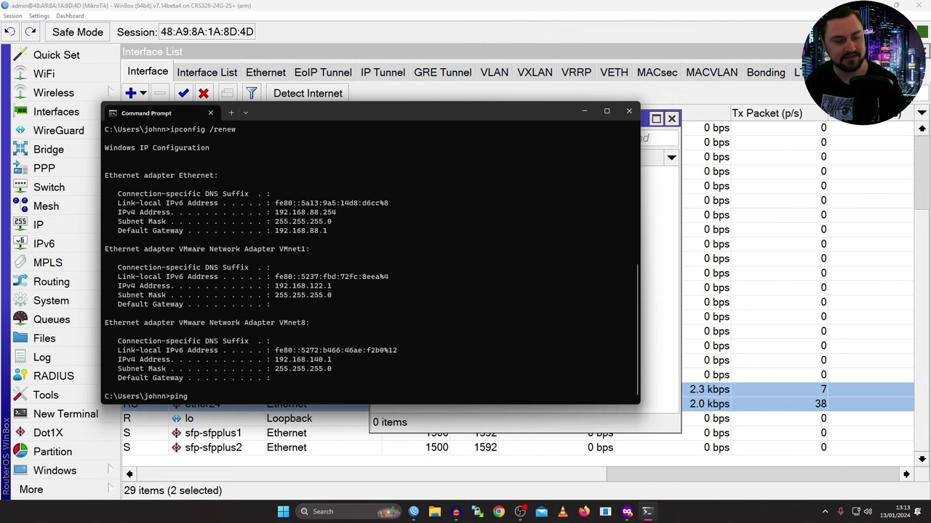
type("8.8.8.")
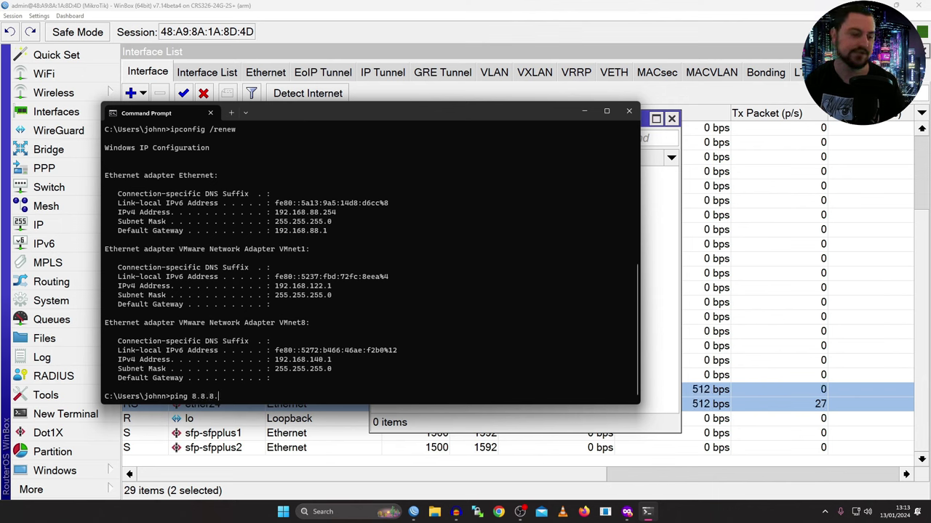
type("8 -t")
key("Return")
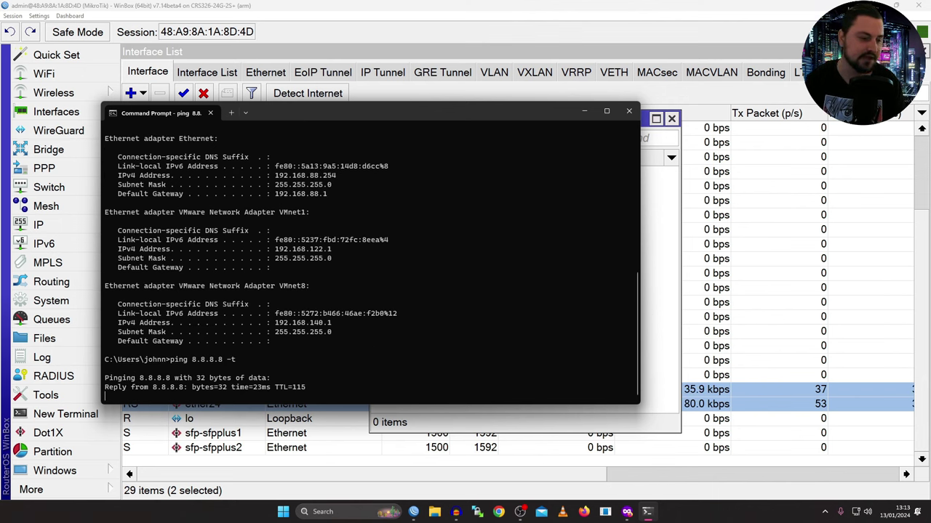
Review the ping replies and minimise Command Prompt.
left_click_drag(314, 387, 231, 368)
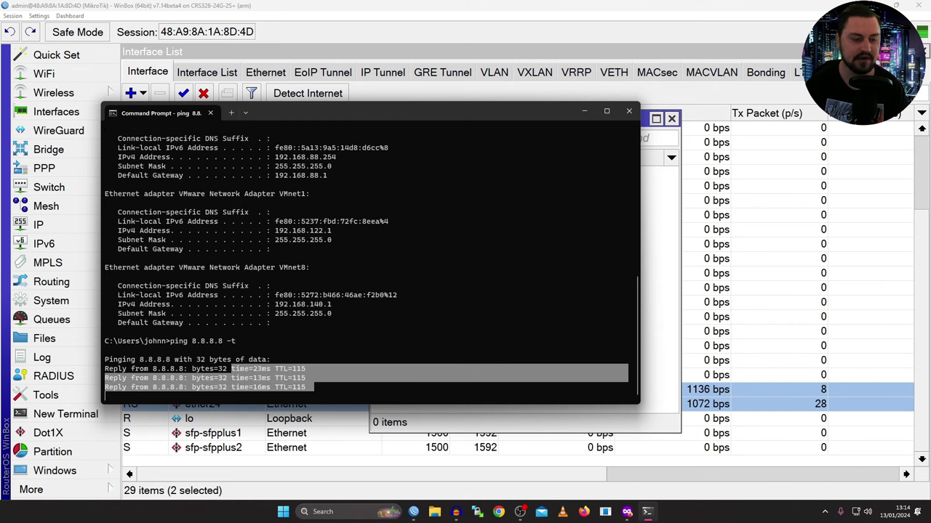
key("ctrl+c")
left_click(584, 110)
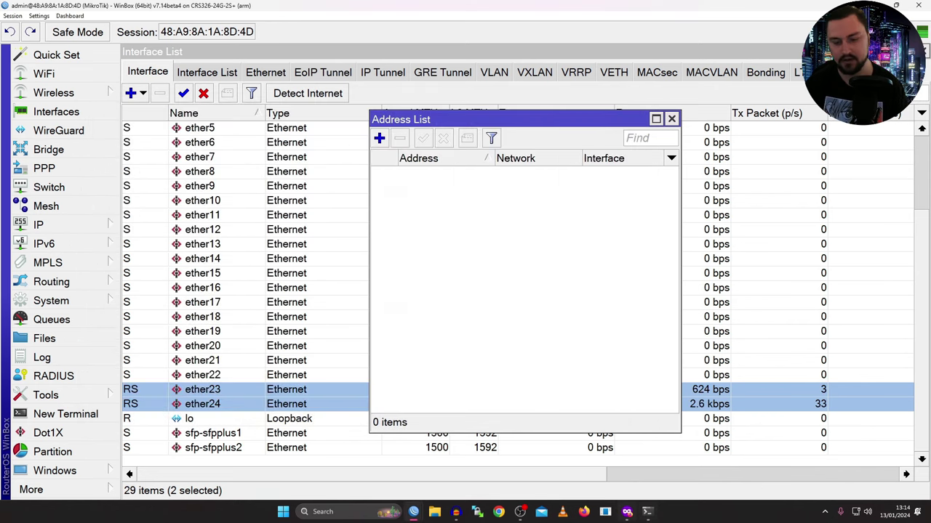
Reload fast.com in the private Firefox window to run a speed test.
left_click(627, 511)
key("ctrl+l")
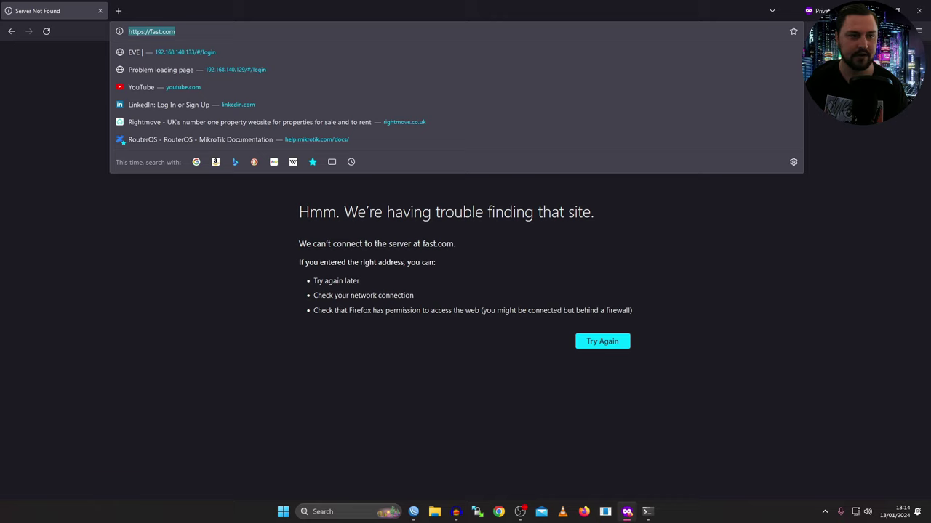
key("Return")
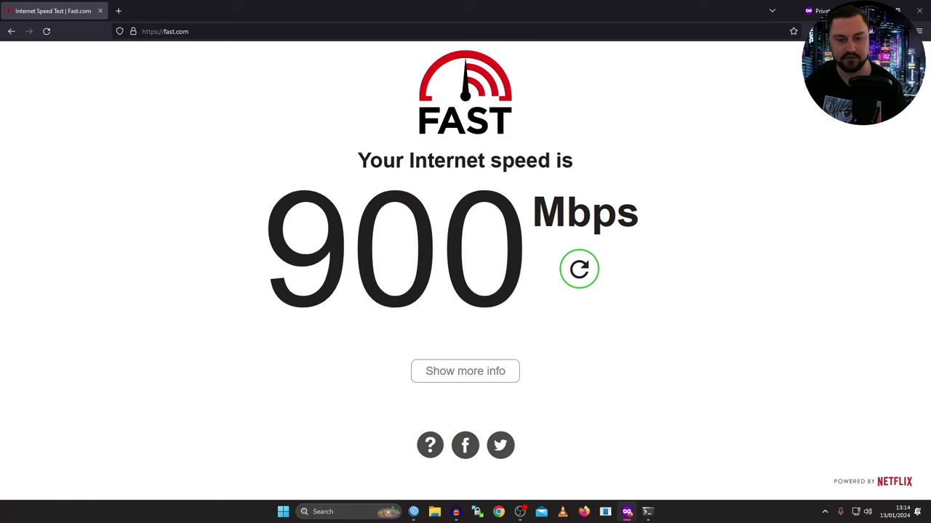
Set fast.com to 8–20 parallel connections and 30–60 s duration, then save.
left_click(465, 371)
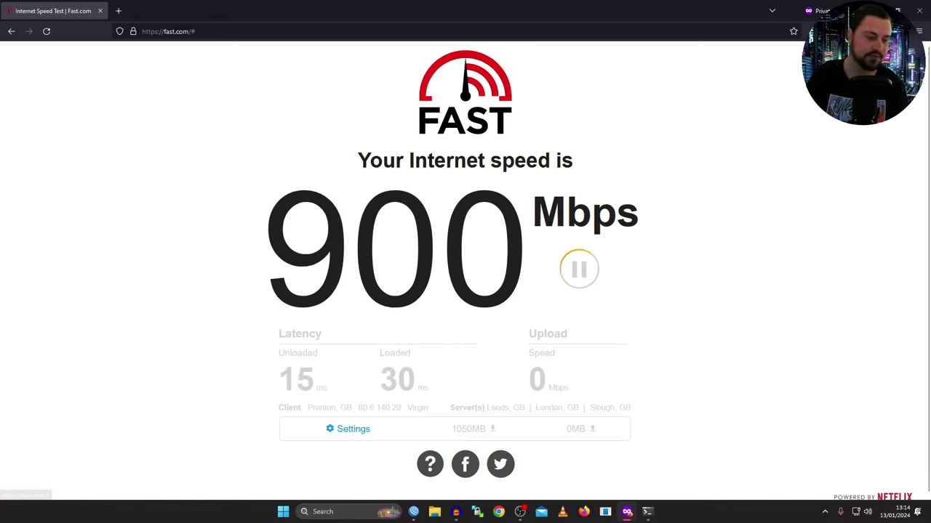
left_click(349, 429)
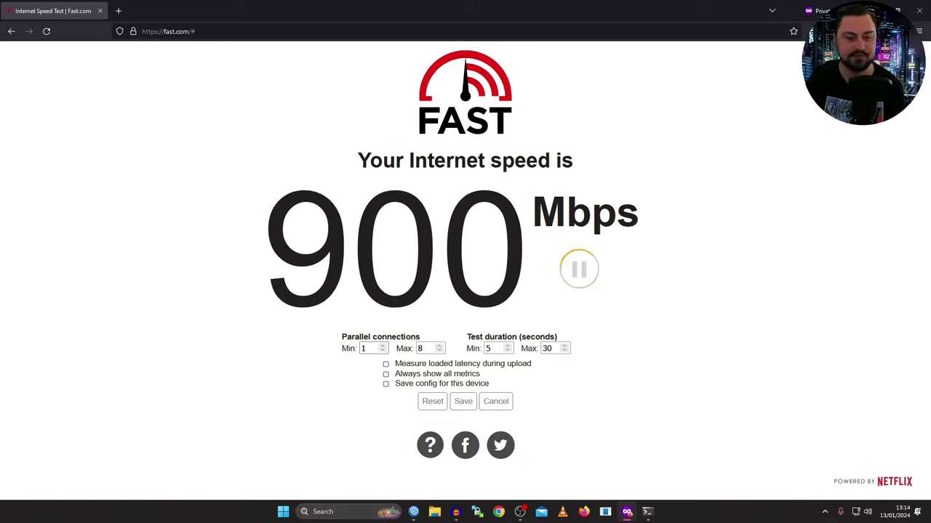
double_click(363, 348)
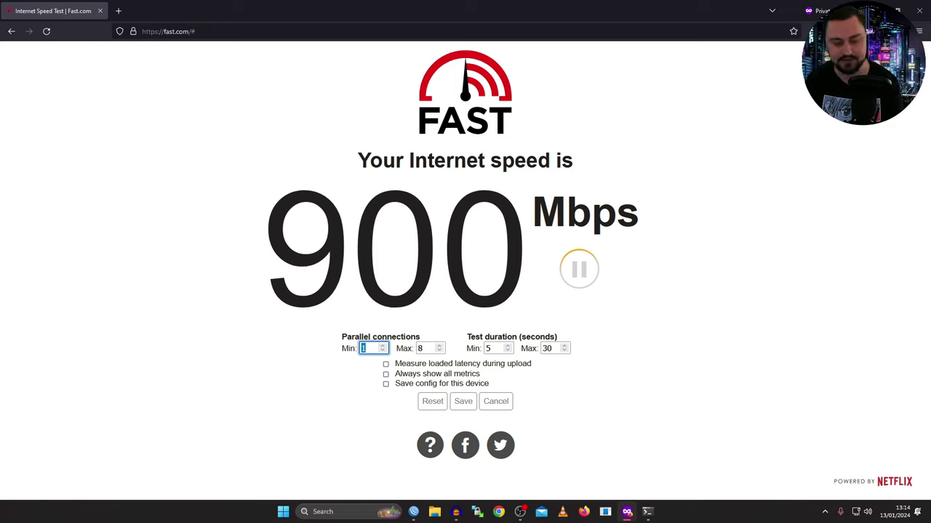
type("8")
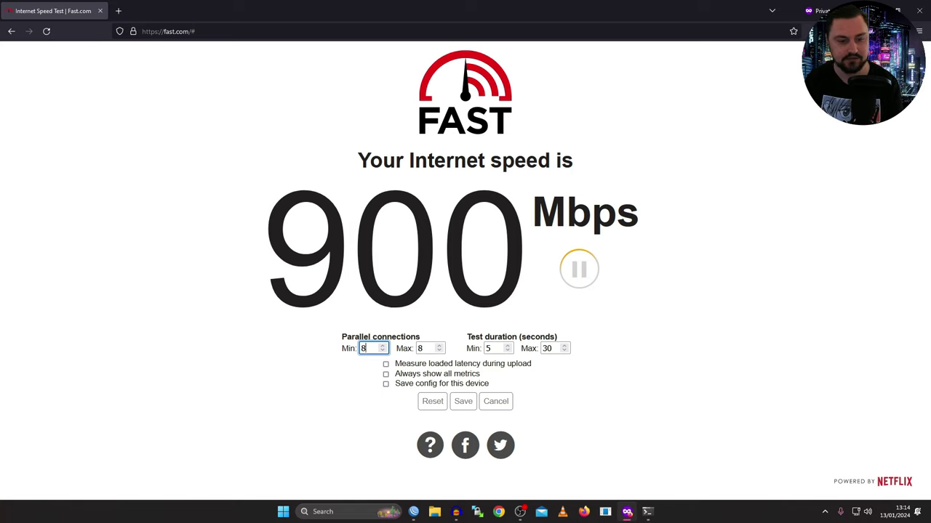
key("Tab")
type("2")
key("Tab")
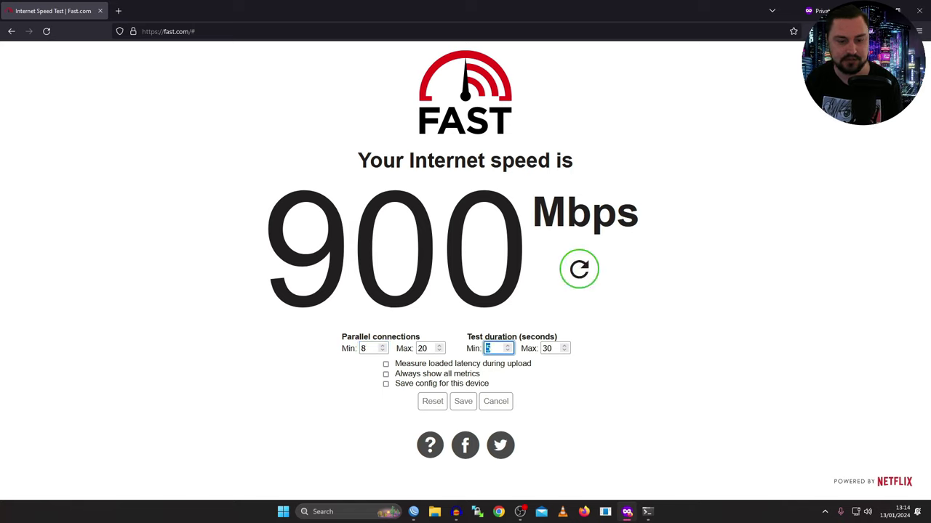
type("30")
key("Tab")
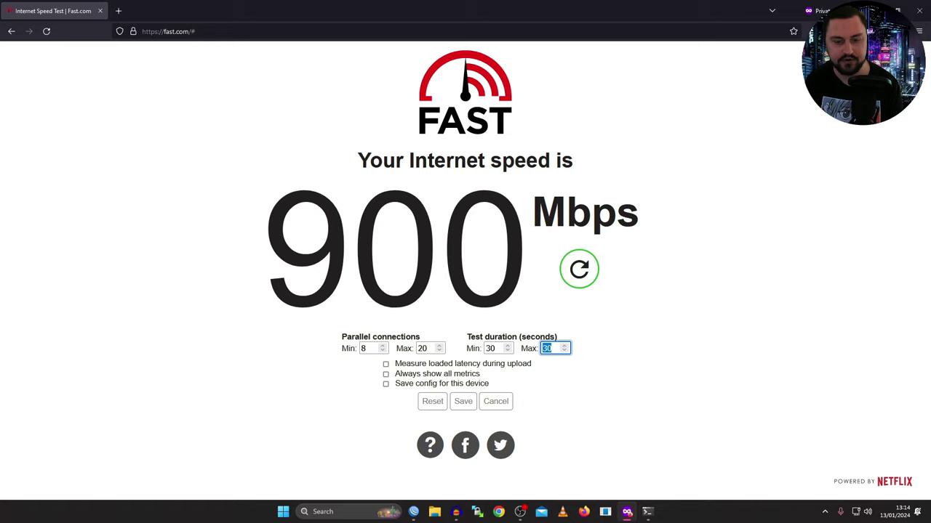
type("60")
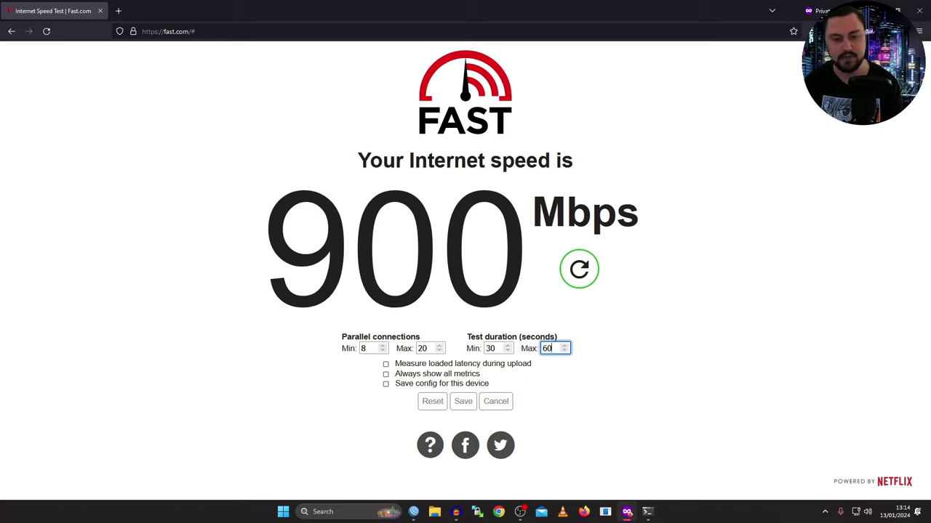
left_click(463, 401)
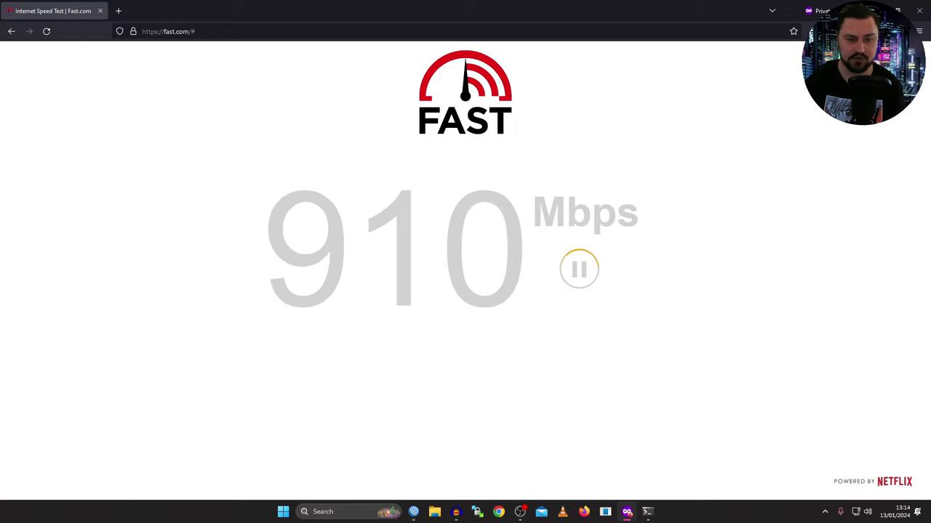
Close the Address List and select ether23 and ether24 to watch their traffic during the speed test.
key("alt+Tab")
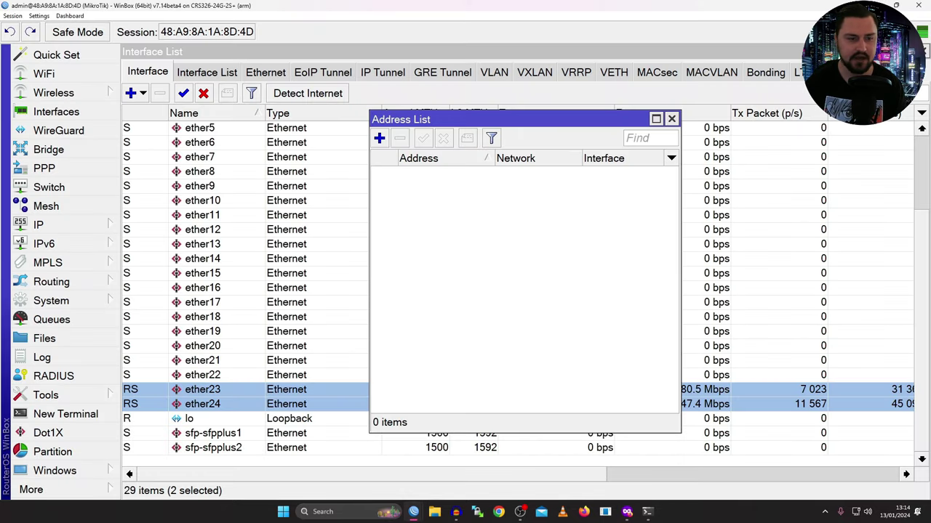
left_click(671, 119)
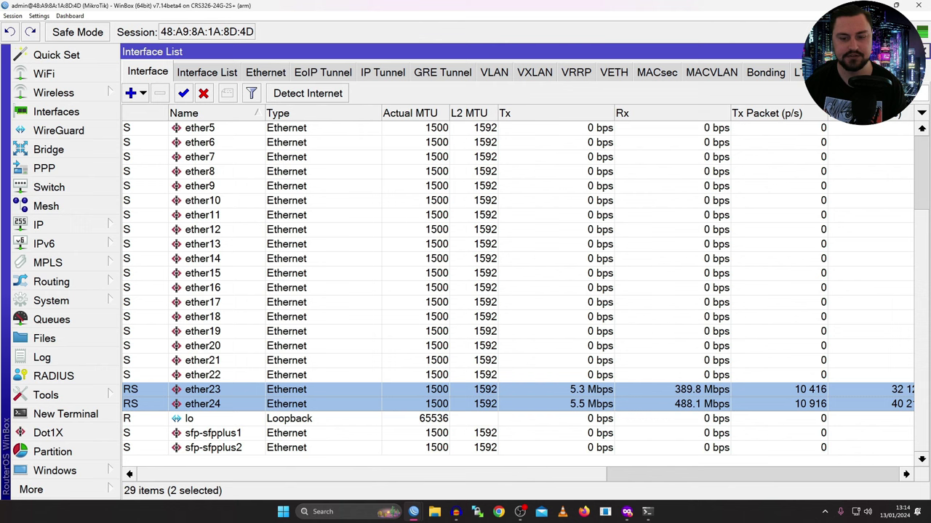
left_click(202, 360)
left_click(202, 389)
left_click(202, 404, "shift")
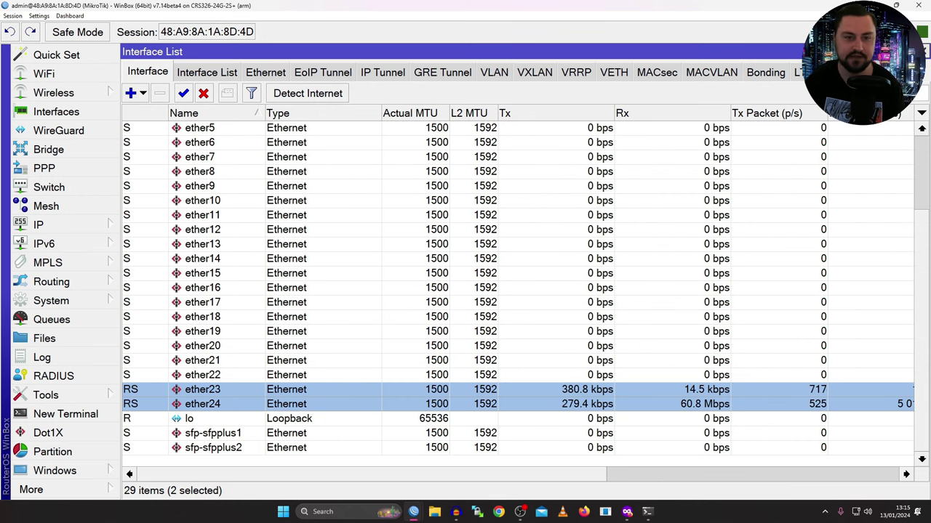
key("alt+Tab")
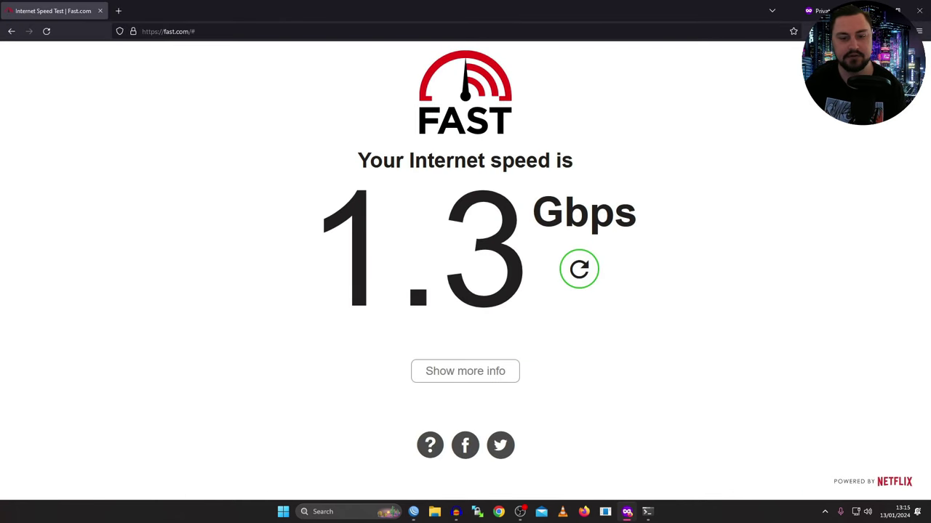
key("alt+Tab")
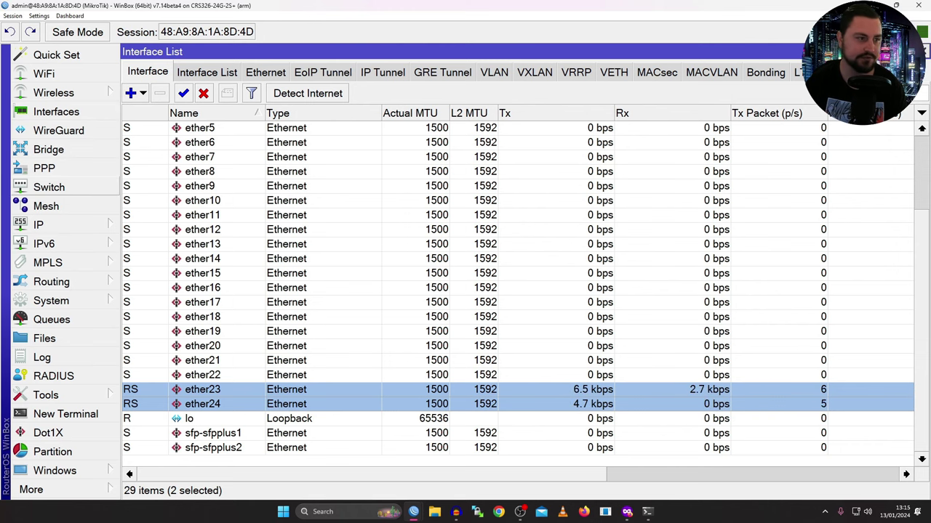
Set the CRS326 bond bonding1-Uplink-hapax3 transmit hash policy to layer 2 and save it.
left_click(48, 149)
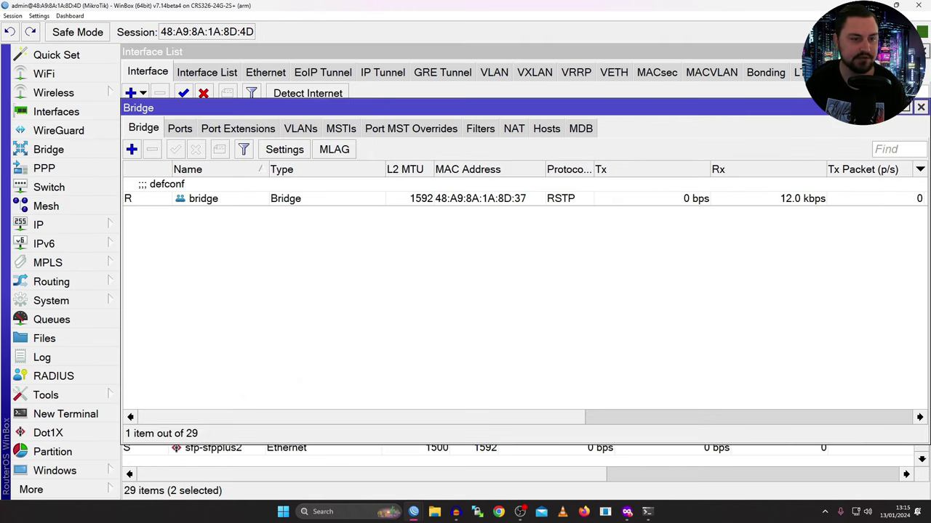
left_click(921, 107)
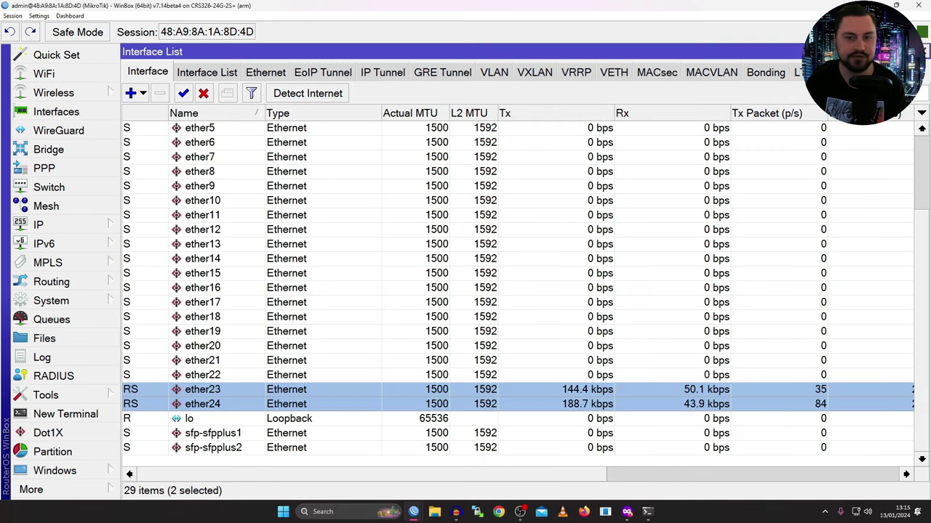
left_click(765, 72)
double_click(218, 128)
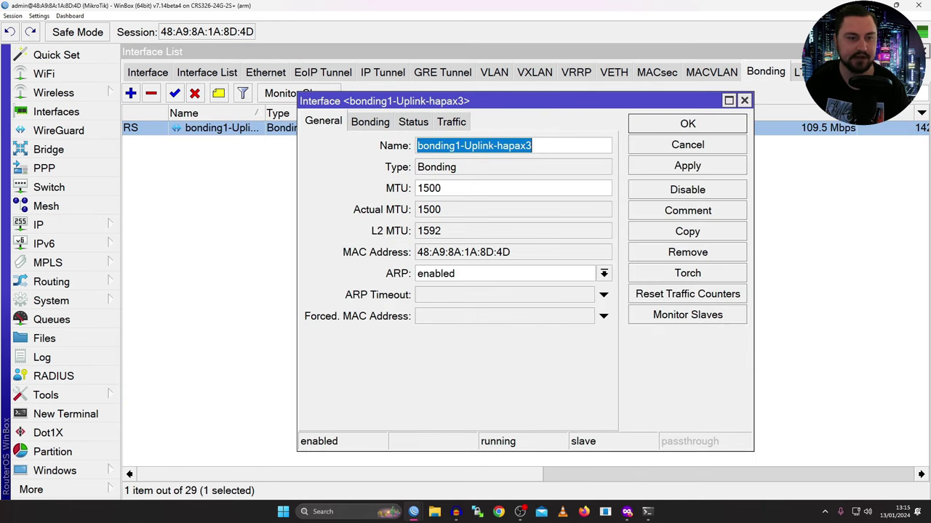
left_click(370, 121)
left_click(603, 251)
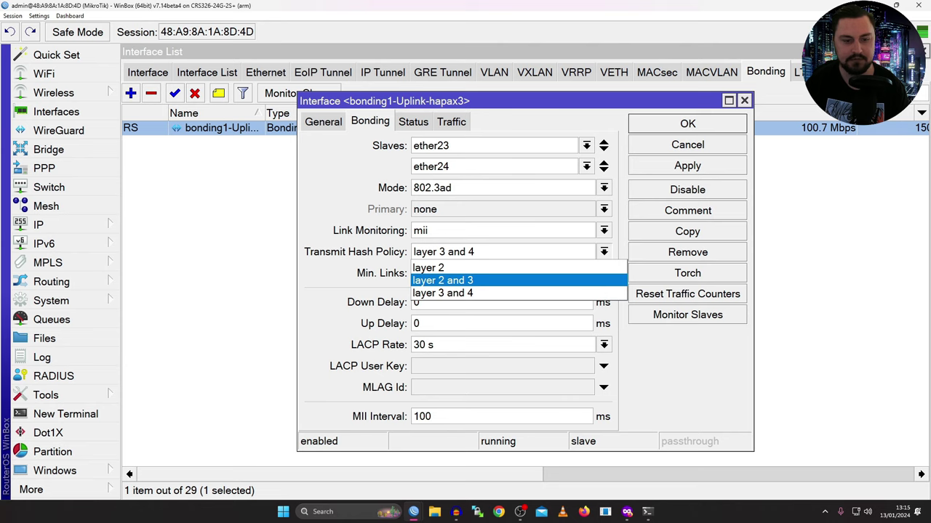
left_click(436, 269)
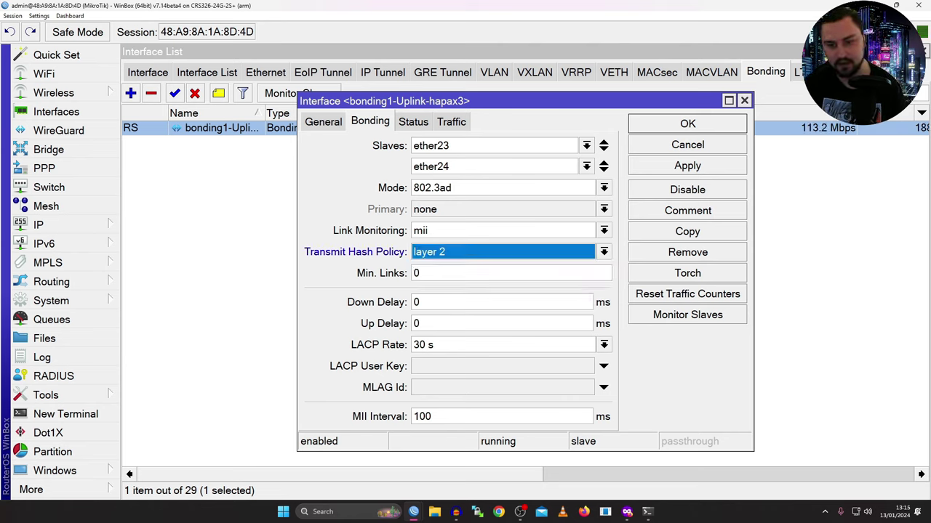
left_click(687, 166)
left_click(687, 124)
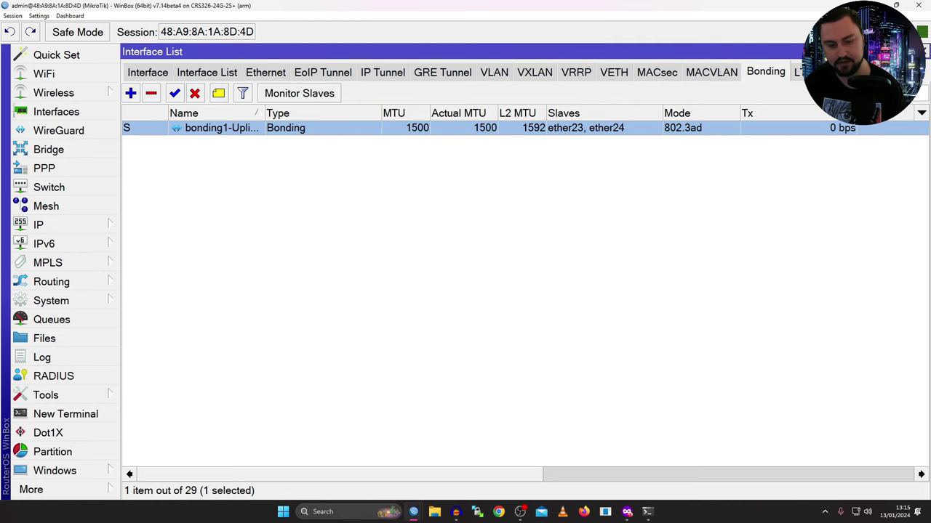
Connect WinBox to the hAP ax3 router from the discovered neighbours list.
mouse_move(413, 512)
left_click(360, 458)
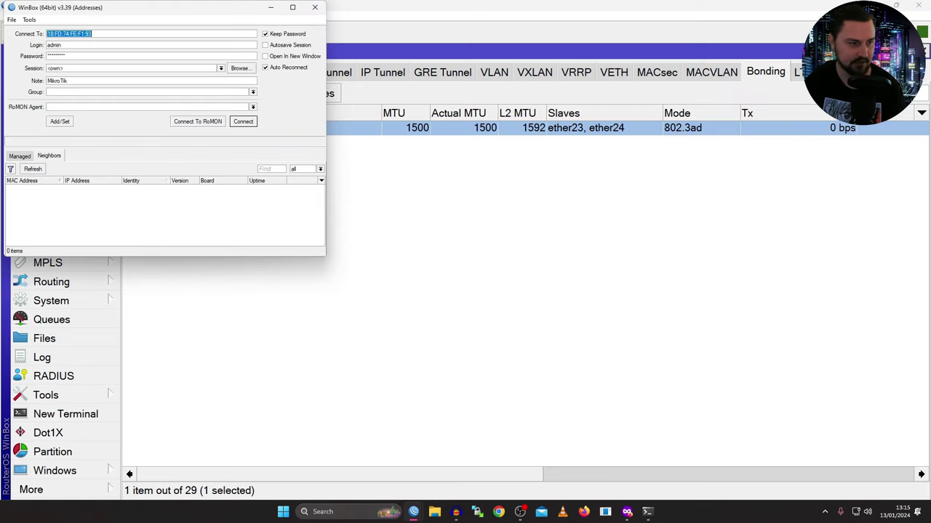
left_click(29, 188)
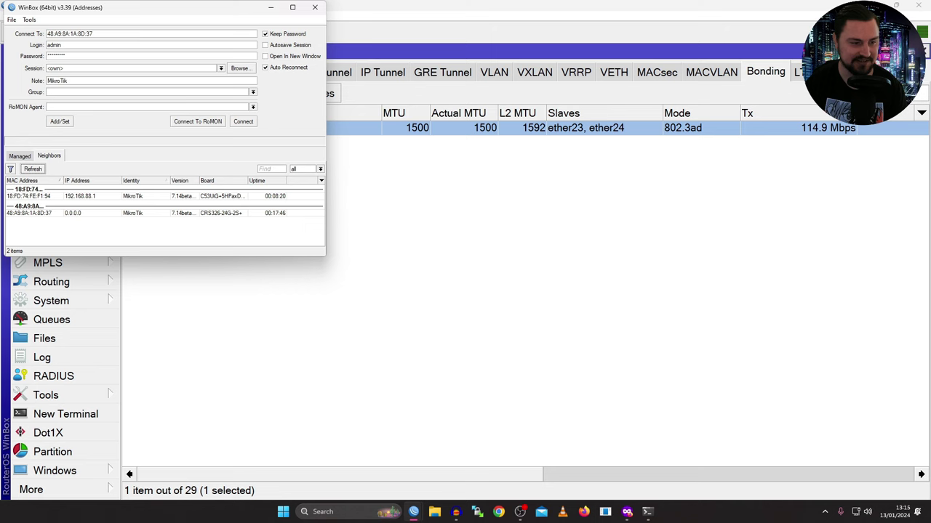
left_click(30, 195)
left_click(243, 121)
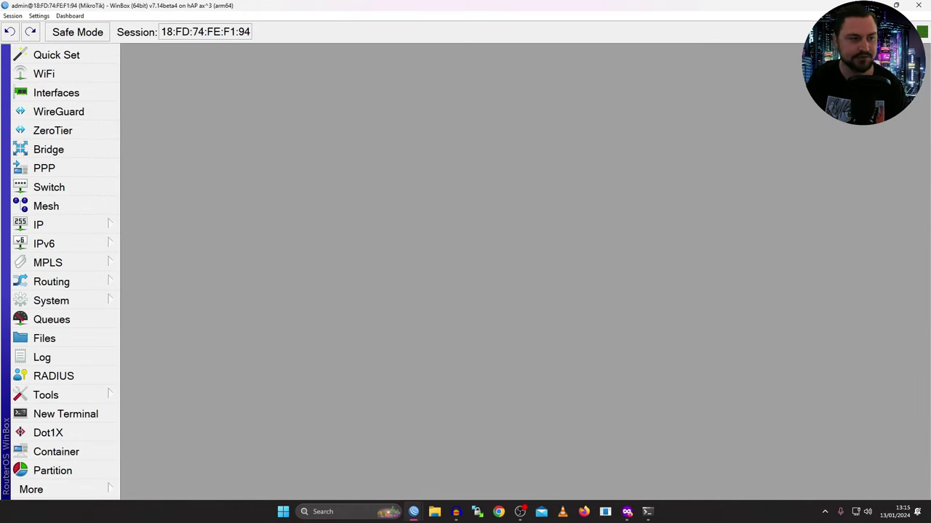
Set the hAP bond bonding1-Uplink-SW1 transmit hash policy to layer 2 and save it.
left_click(56, 93)
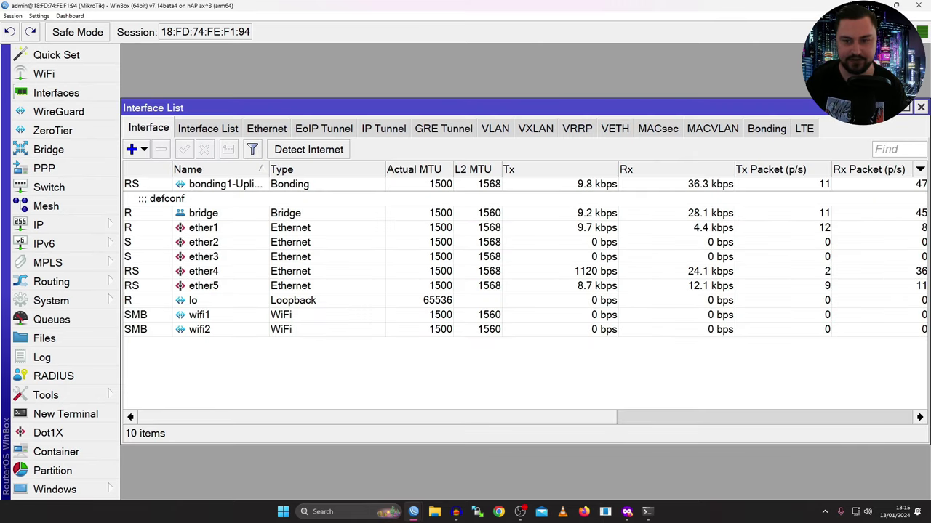
left_click(766, 128)
double_click(218, 184)
left_click(370, 122)
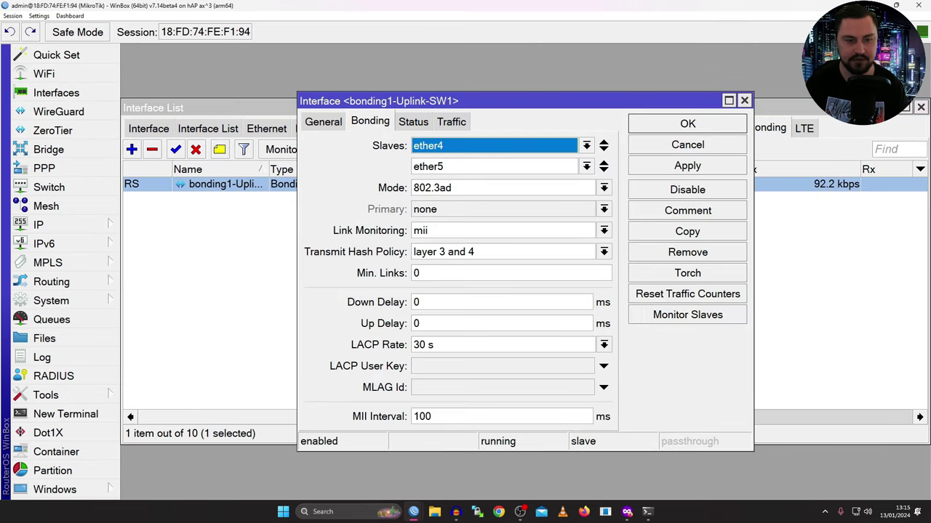
left_click(603, 252)
left_click(437, 267)
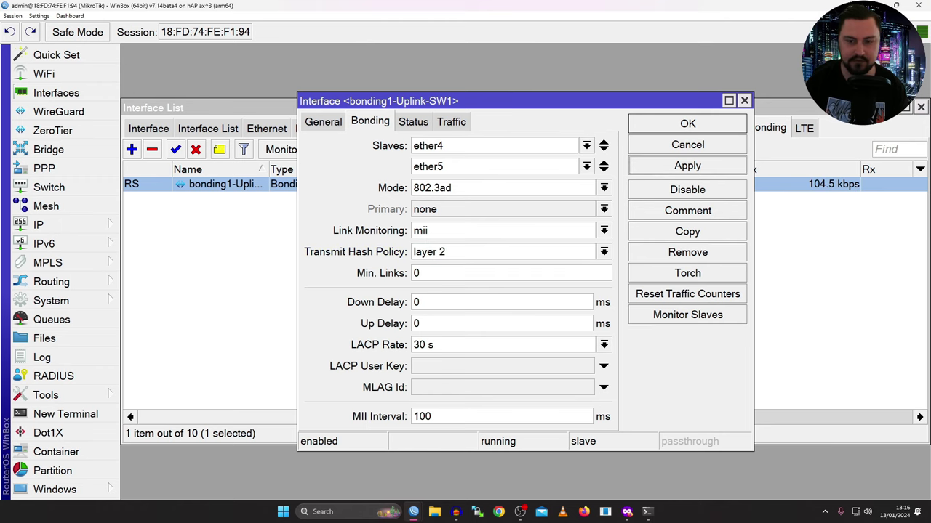
left_click(687, 124)
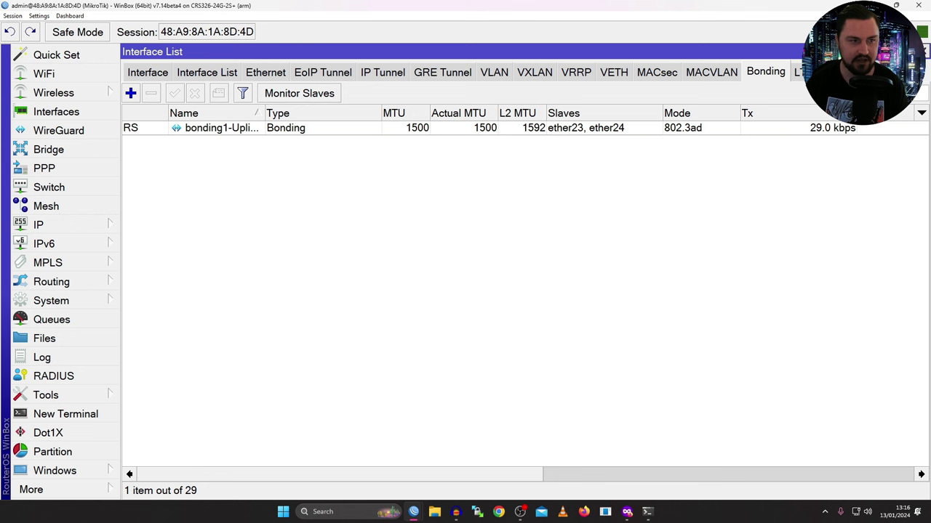
Stop the running ping to 8.8.8.8 and review its results.
left_click(647, 512)
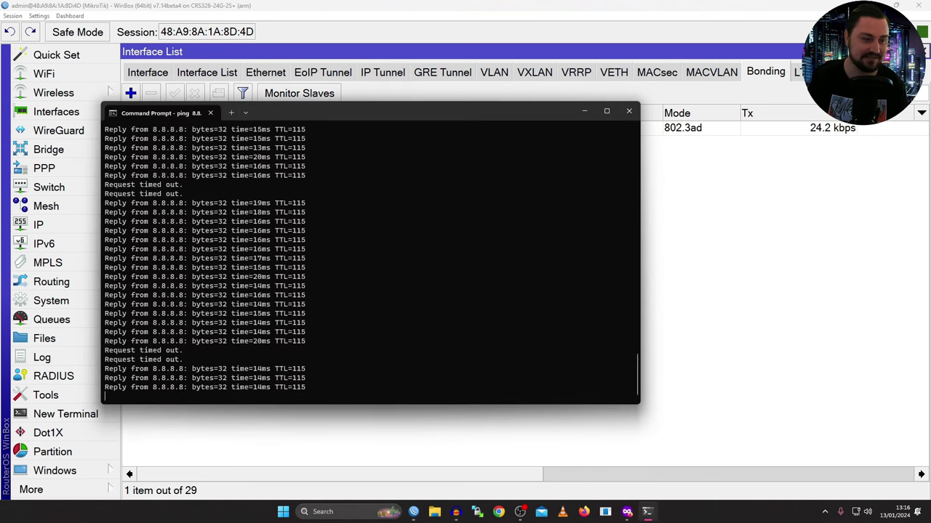
key("ctrl+c")
scroll(371, 262, "up", 15)
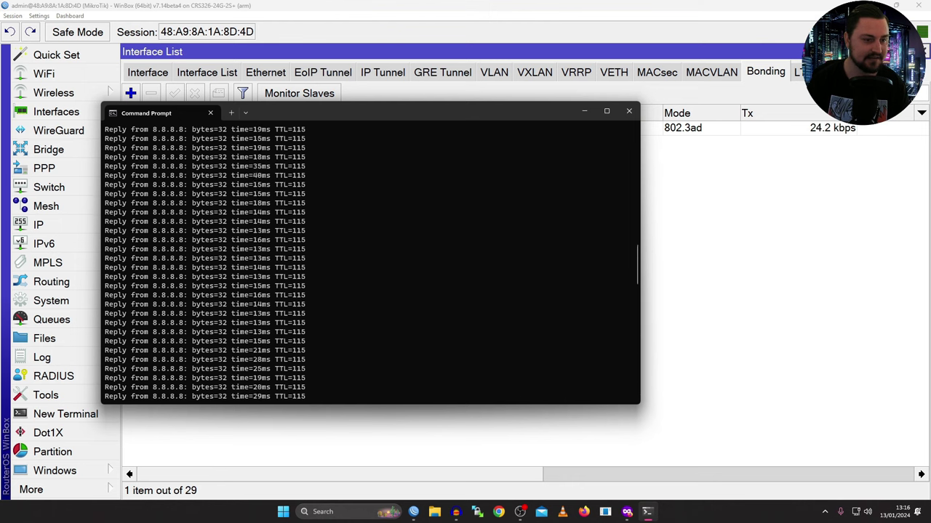
scroll(371, 261, "up", 5)
scroll(371, 262, "down", 15)
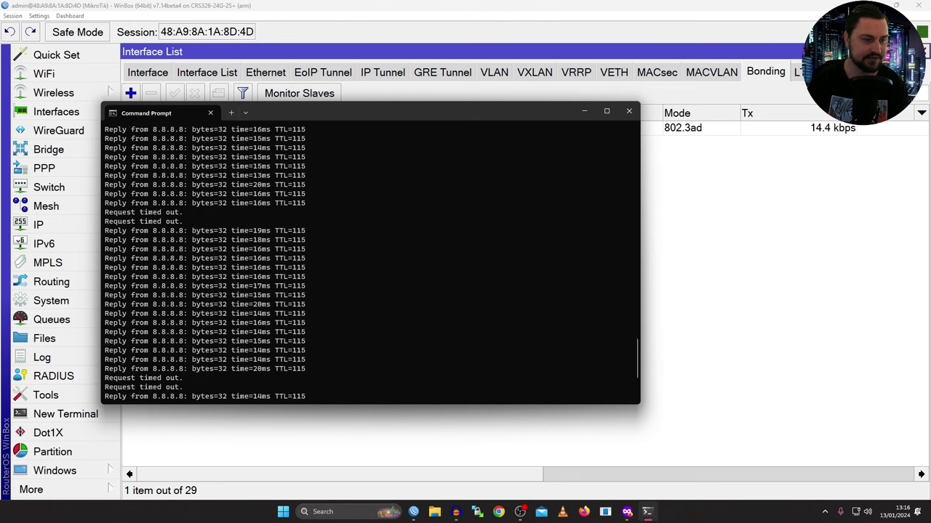
scroll(371, 262, "down", 4)
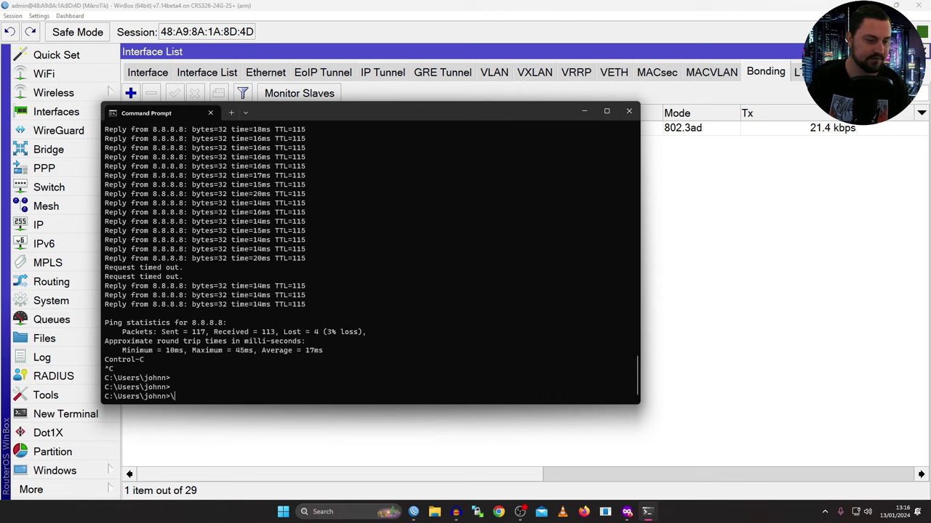
Rerun ping 8.8.8.8 -t briefly, then minimise the terminal and show all switch interfaces.
key("Up")
key("Return")
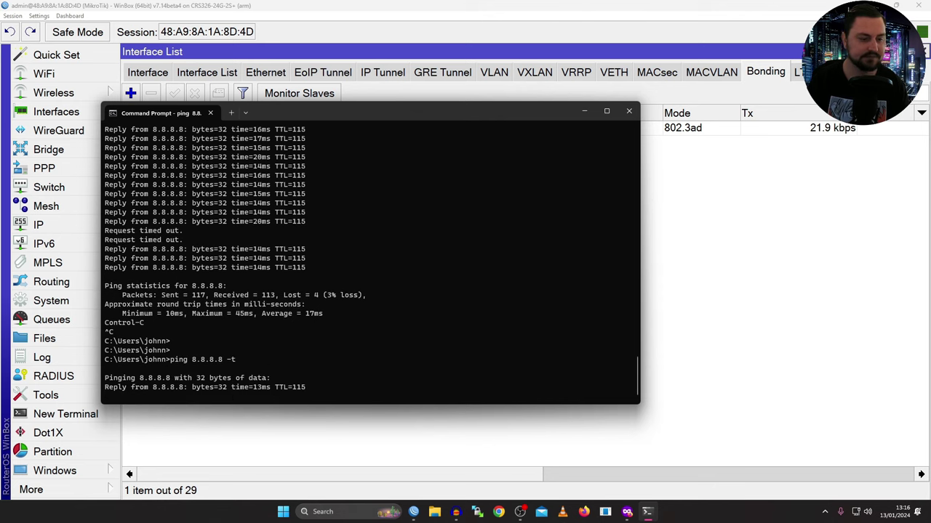
key("ctrl+c")
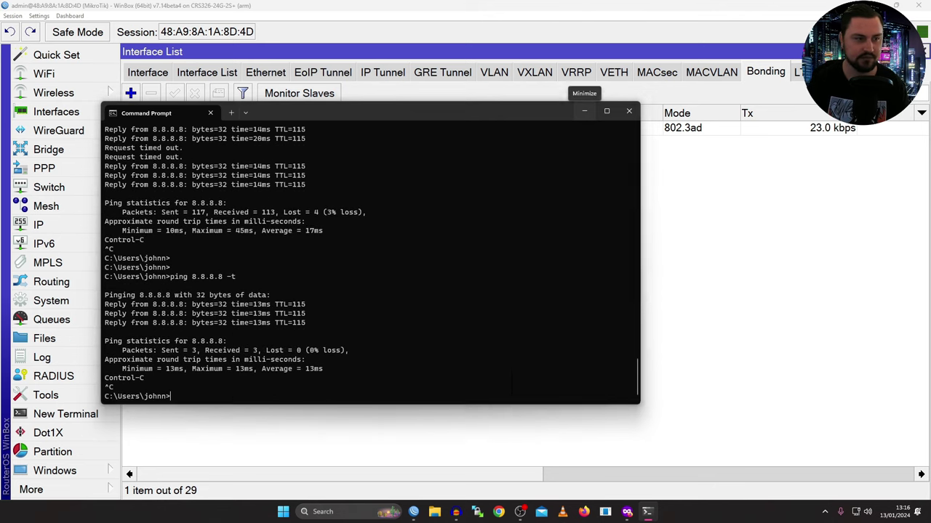
left_click(584, 110)
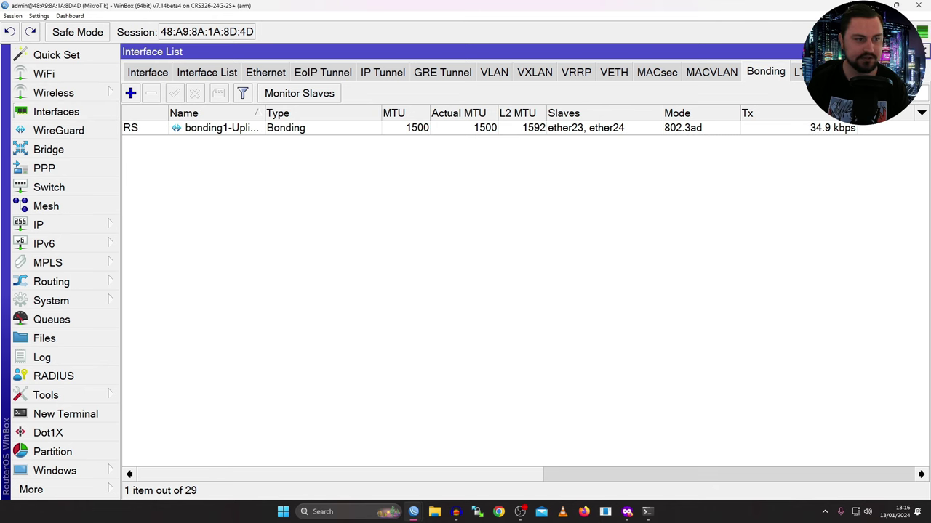
left_click(147, 71)
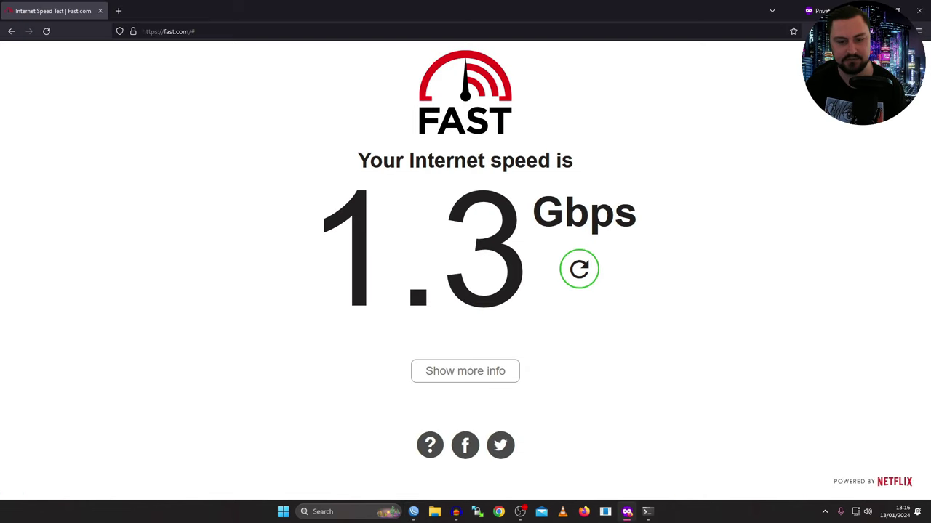
Rerun the fast.com speed test and compare ether23 and ether24 traffic in WinBox.
key("F5")
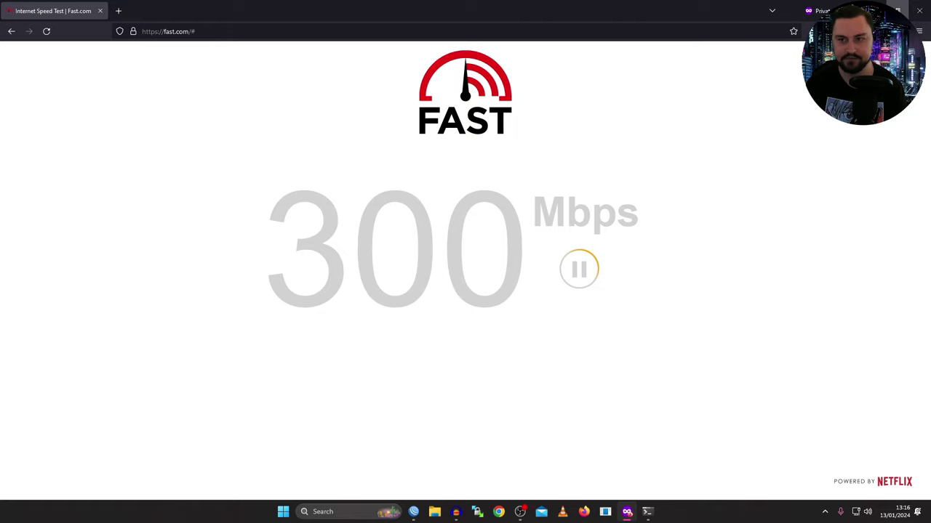
key("alt+Tab")
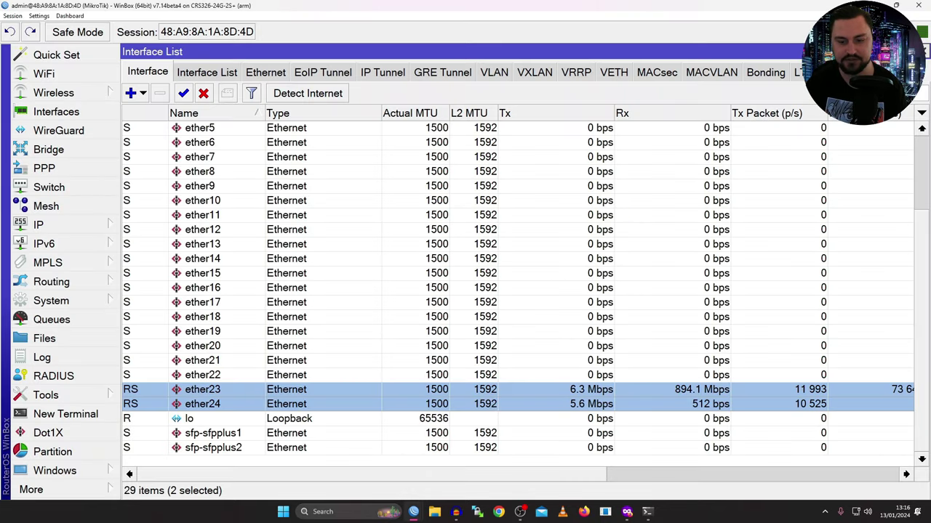
left_click(203, 403)
left_click(202, 389)
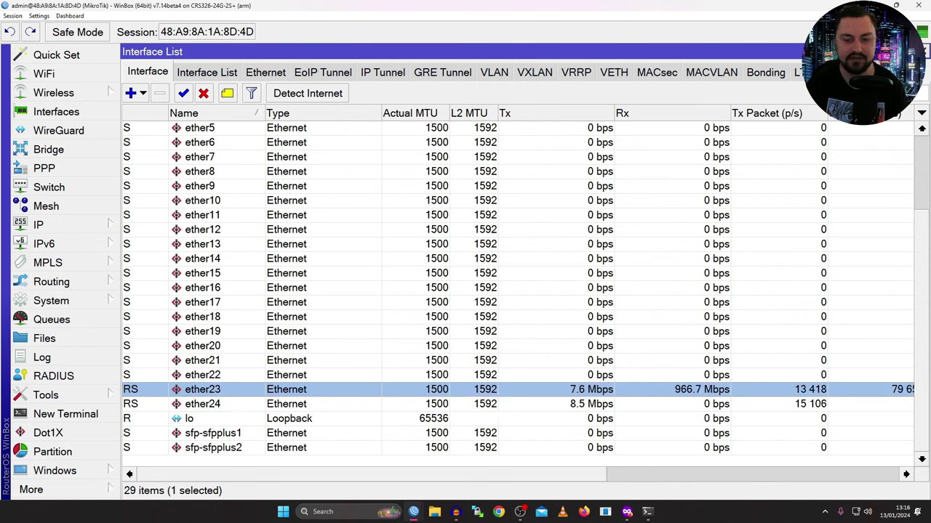
left_click(202, 404)
left_click(202, 389)
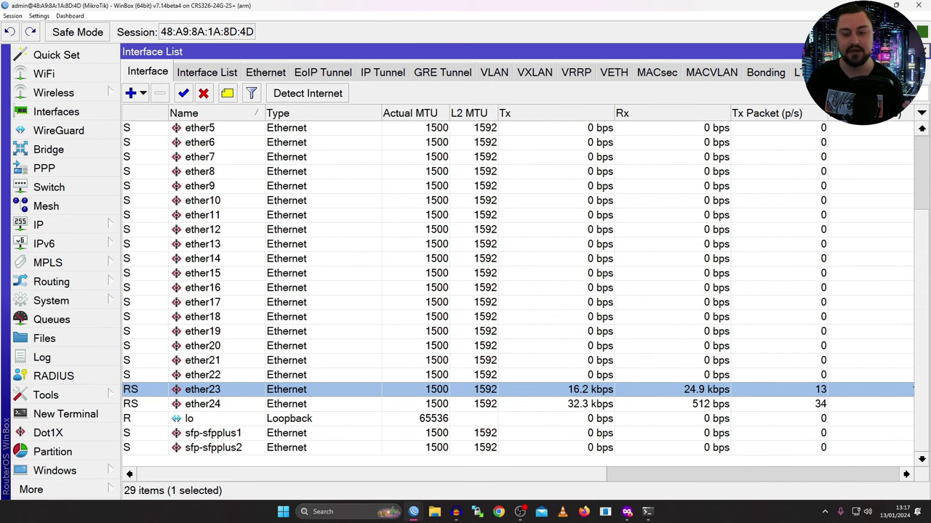
Rerun the continuous ping to 8.8.8.8 and return to WinBox's interface list.
left_click(647, 512)
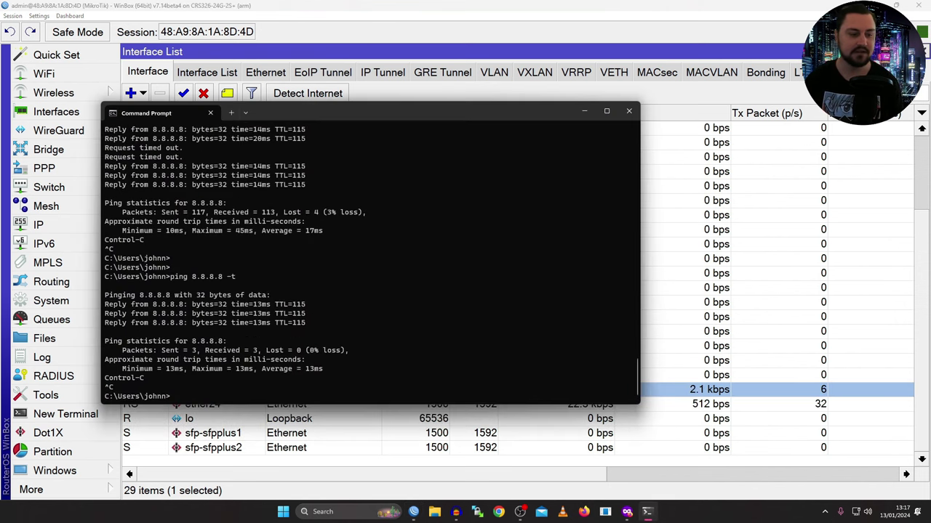
key("Up")
key("Return")
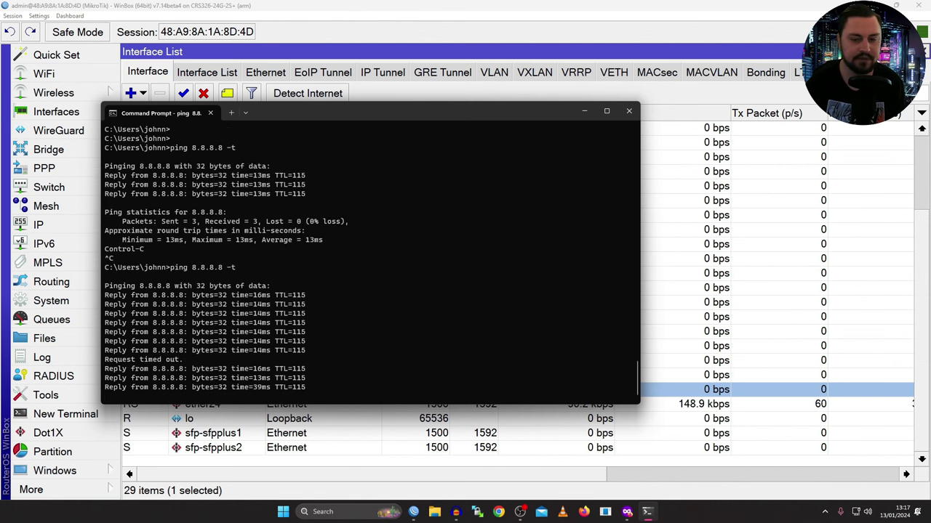
key("alt+Tab")
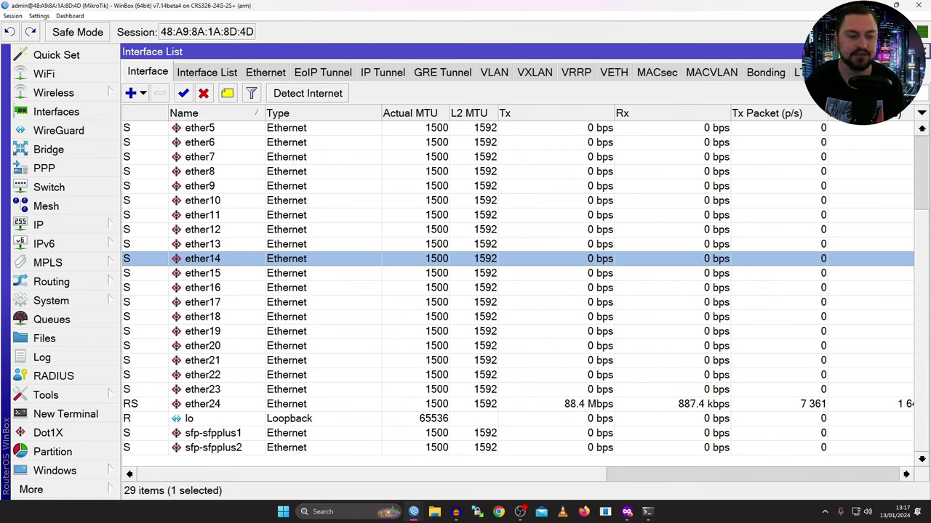